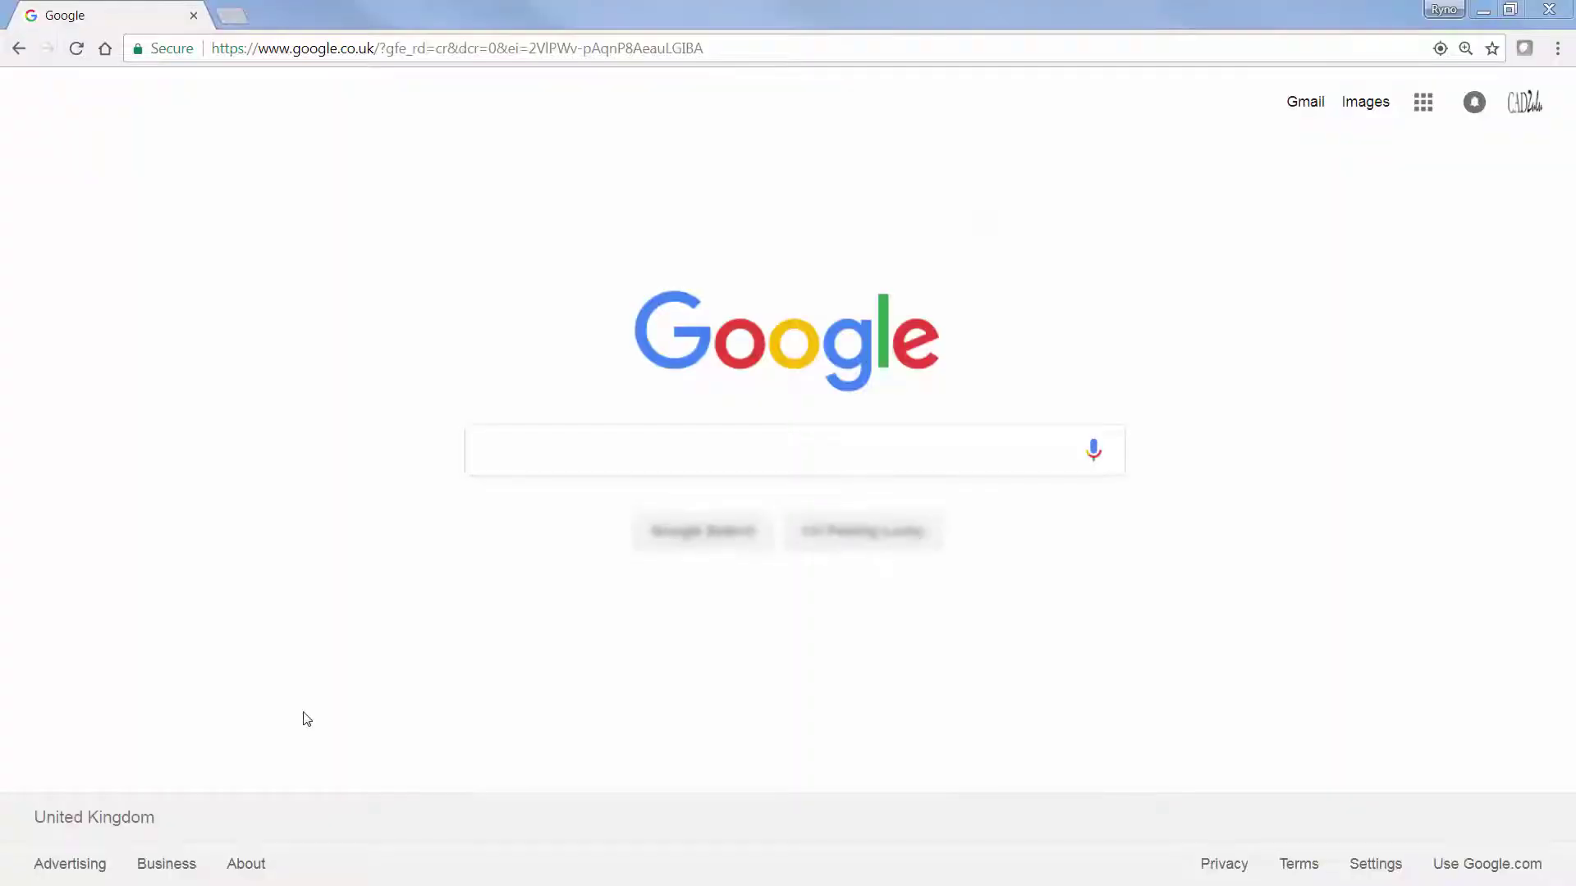
Step: Search the web for "cadzulu" and open the CADZulu Computer Aided Design blog
{"action": "left_click", "coordinate": [534, 457]}
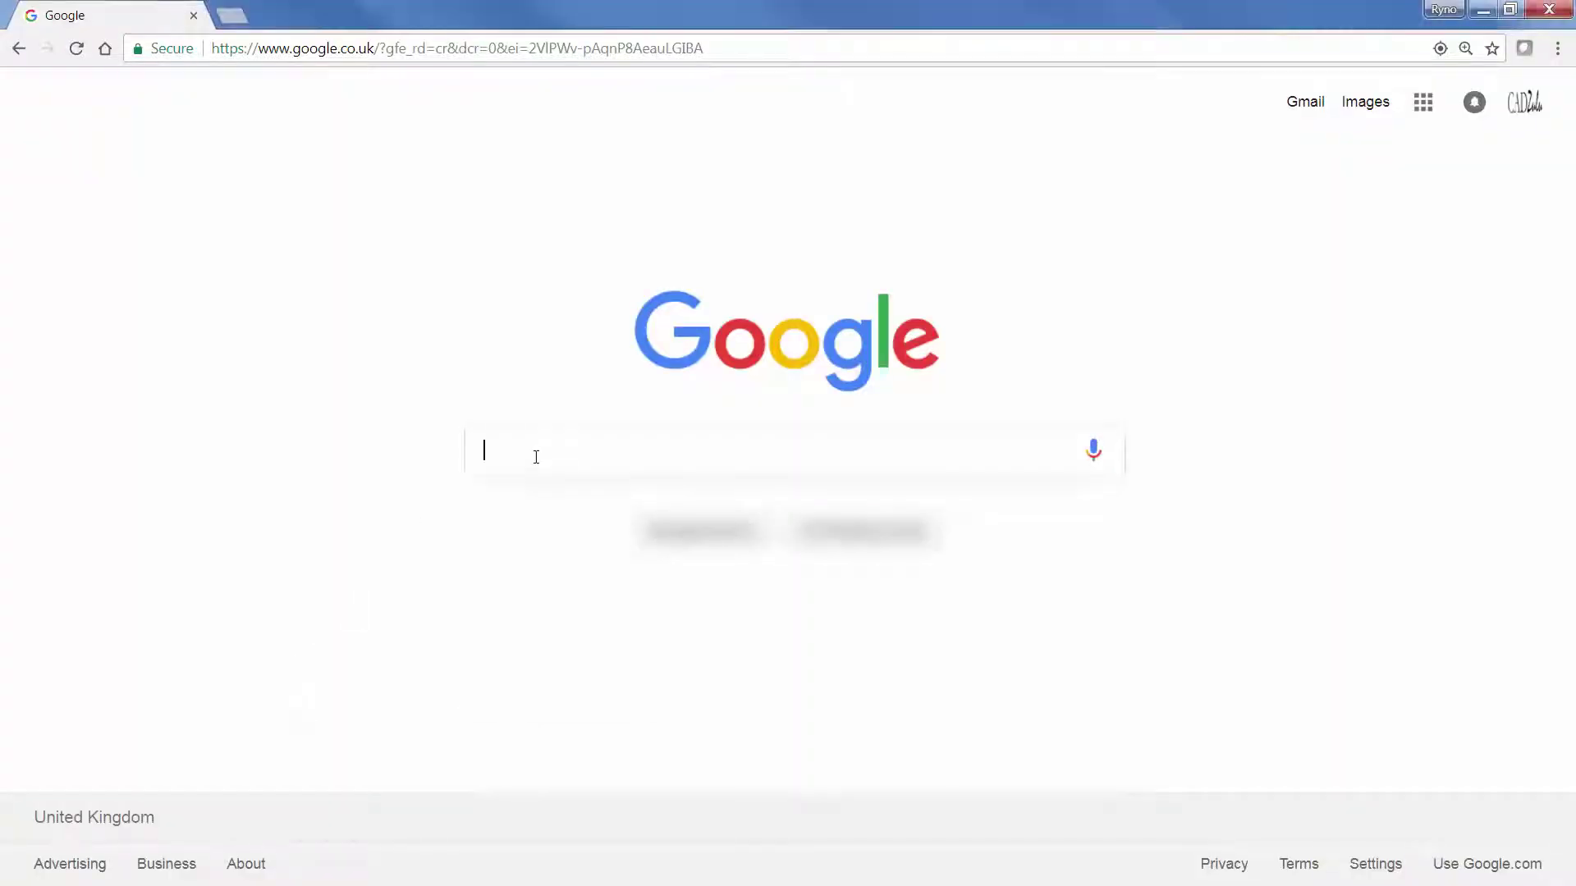
{"action": "type", "text": "ca"}
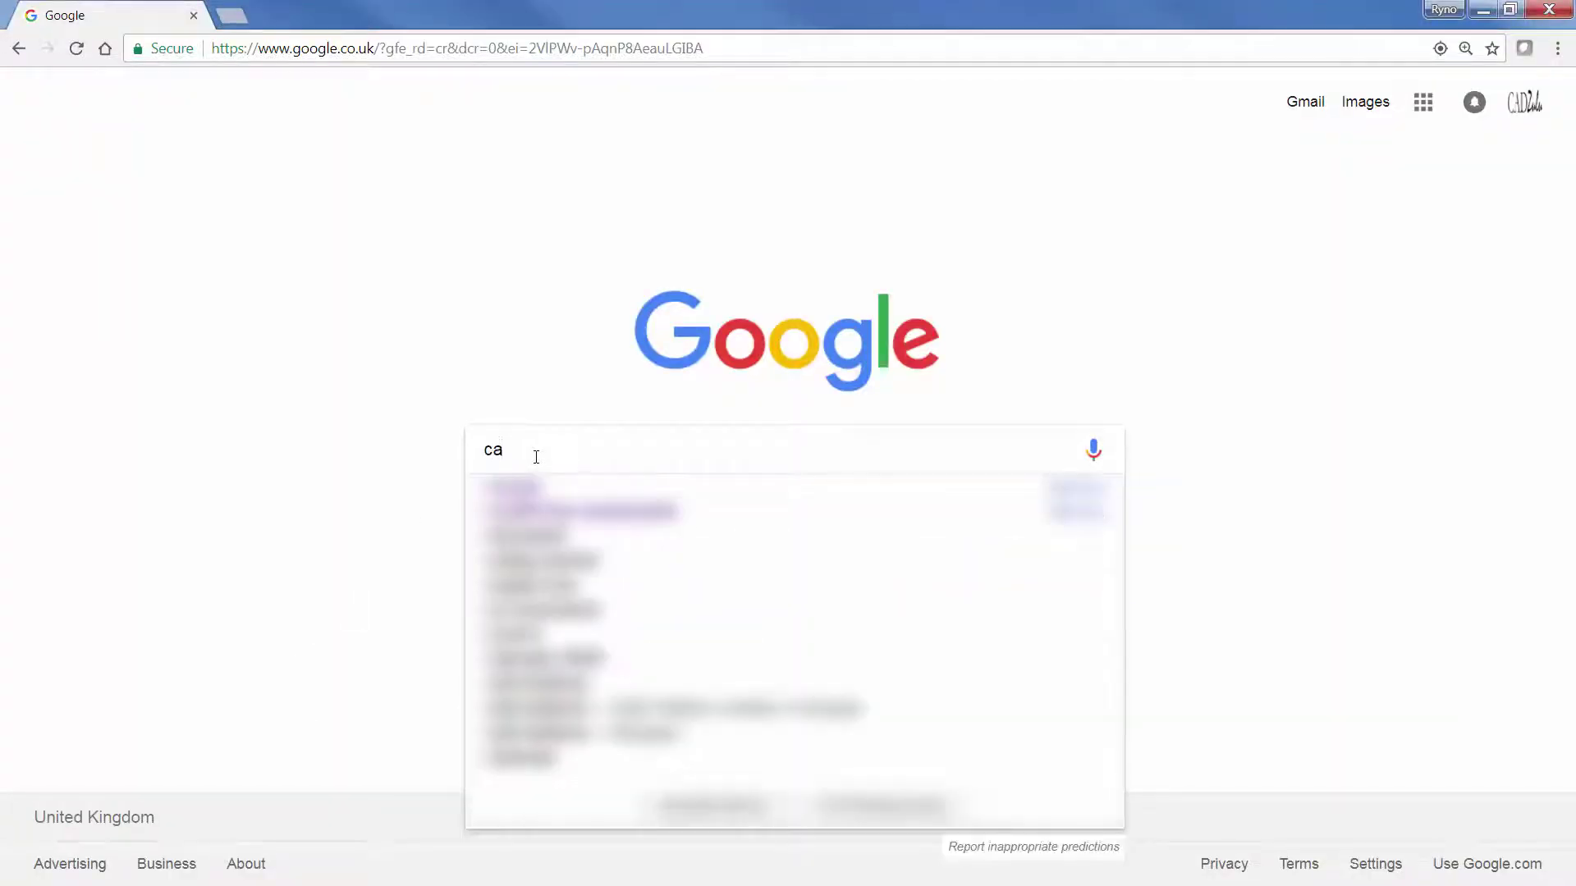
{"action": "type", "text": "dzulu"}
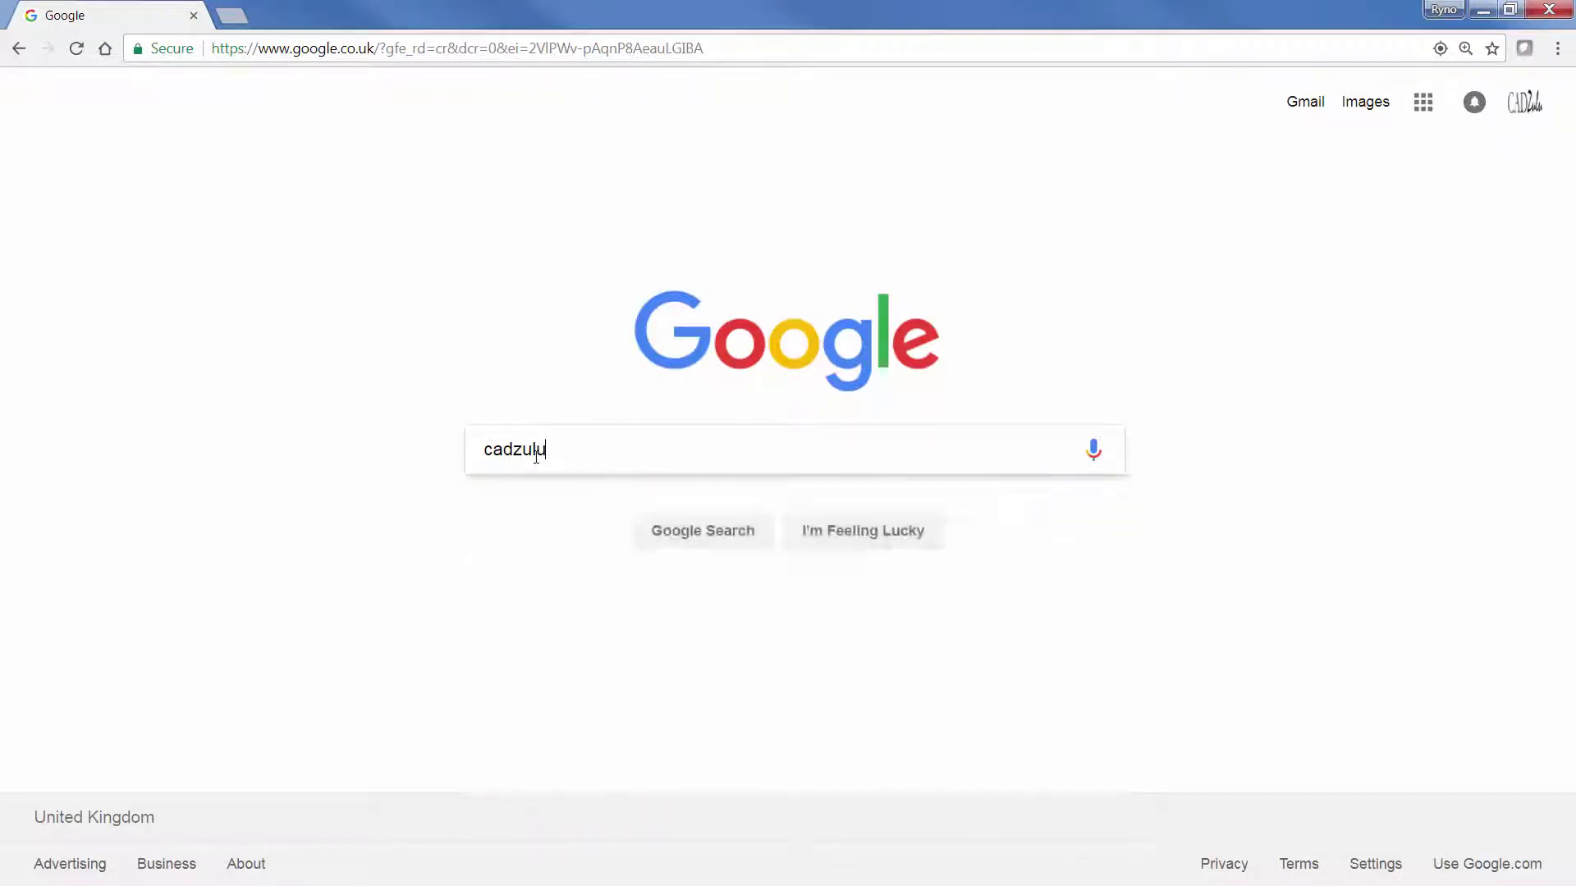
{"action": "key", "text": "Return"}
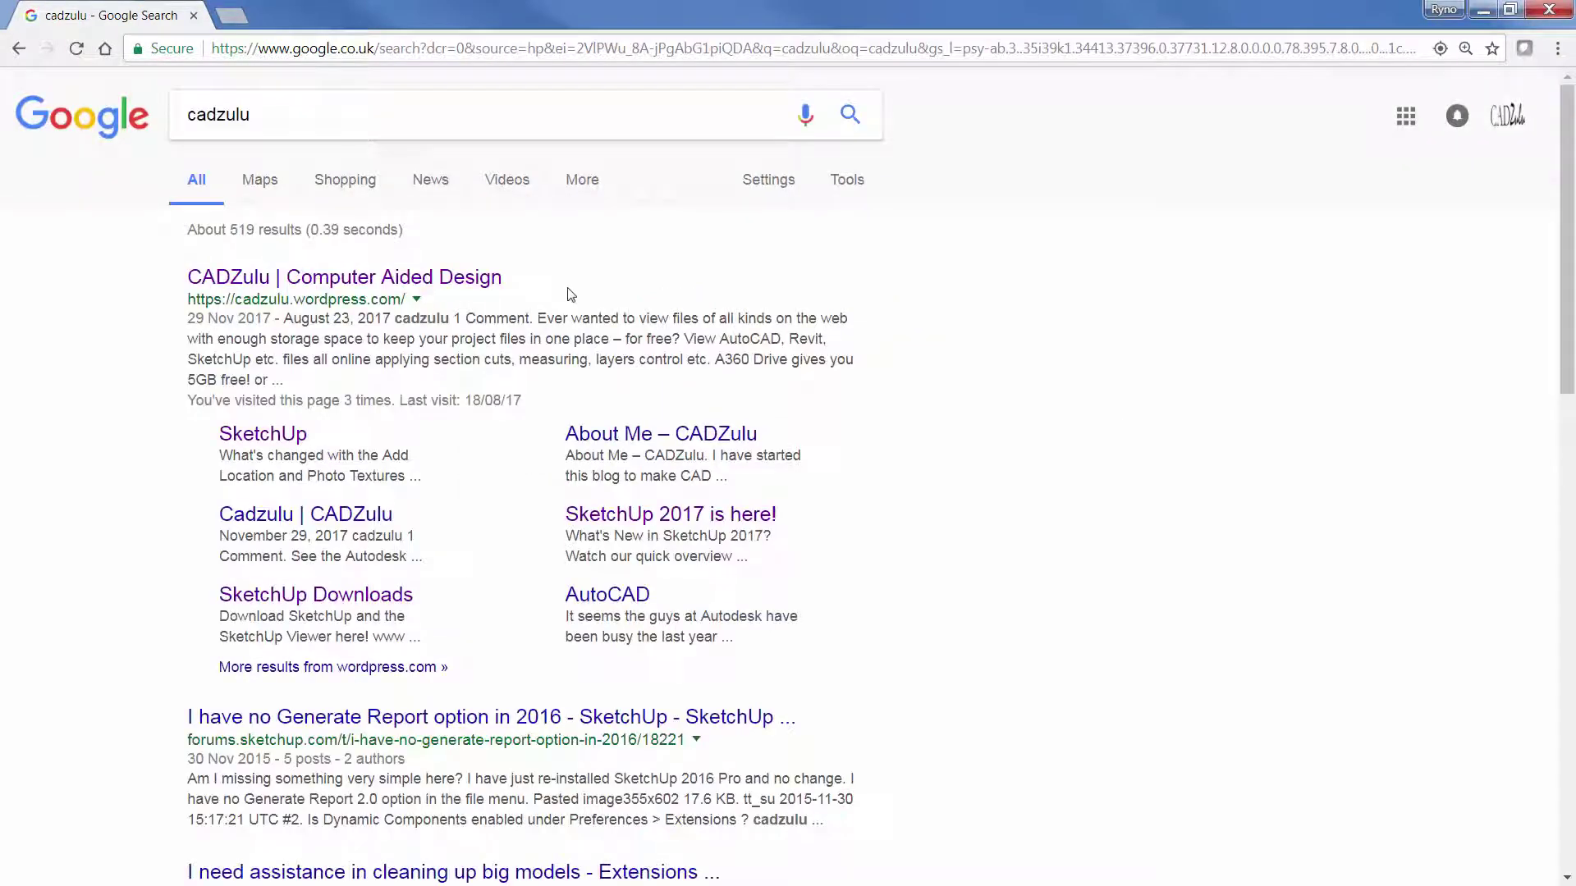
{"action": "left_click", "coordinate": [455, 279]}
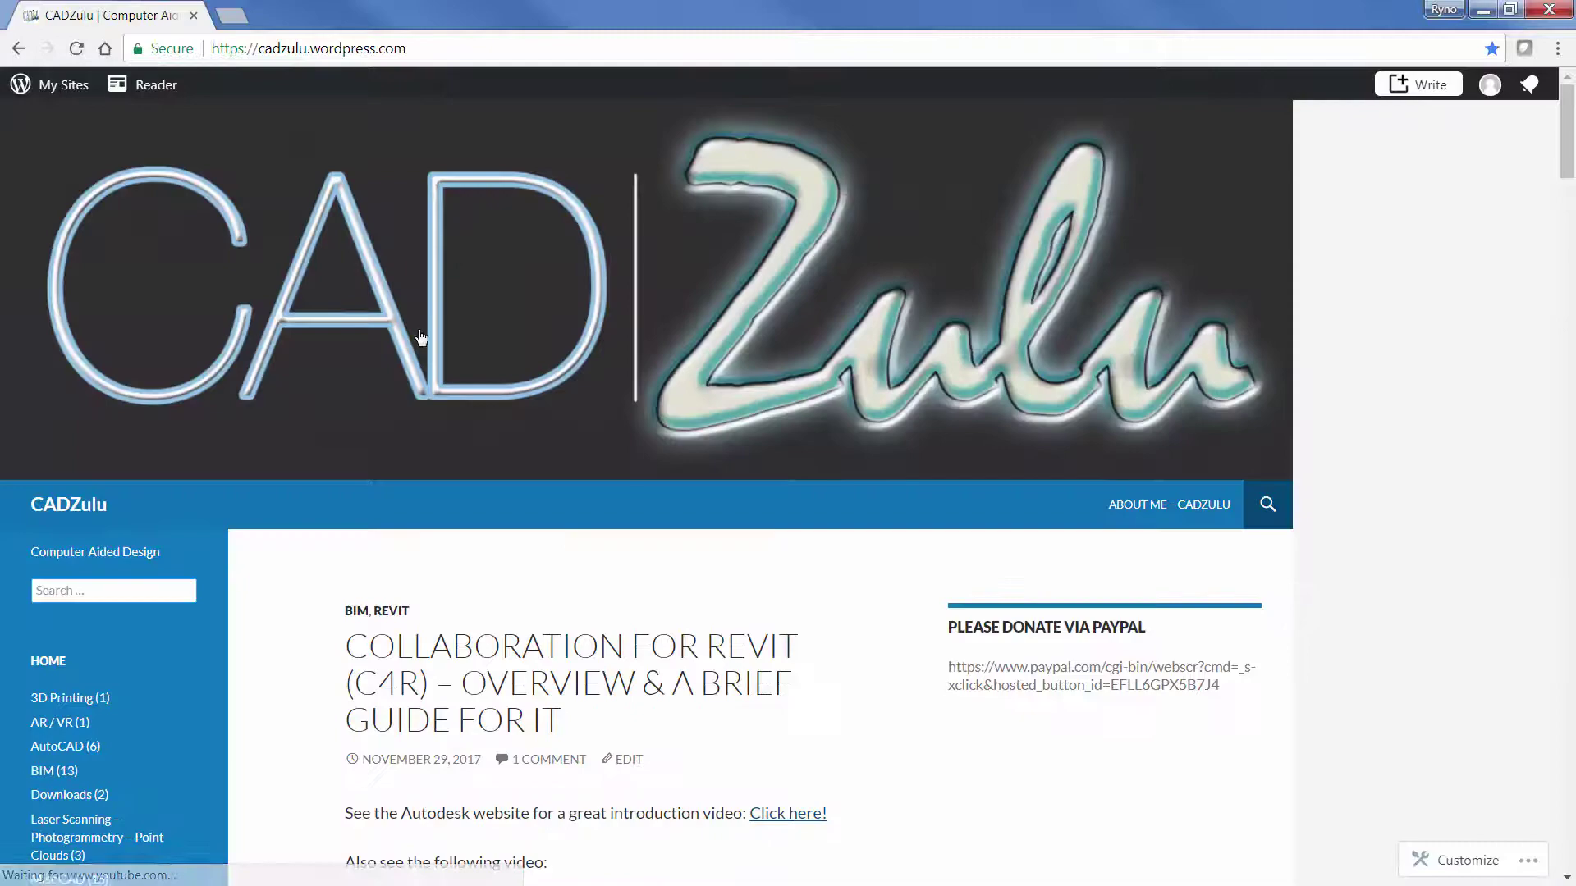
Step: Open the blog's Downloads category and find the SketchUp Downloads post
{"action": "scroll", "coordinate": [360, 341], "scroll_direction": "down", "scroll_amount": 5}
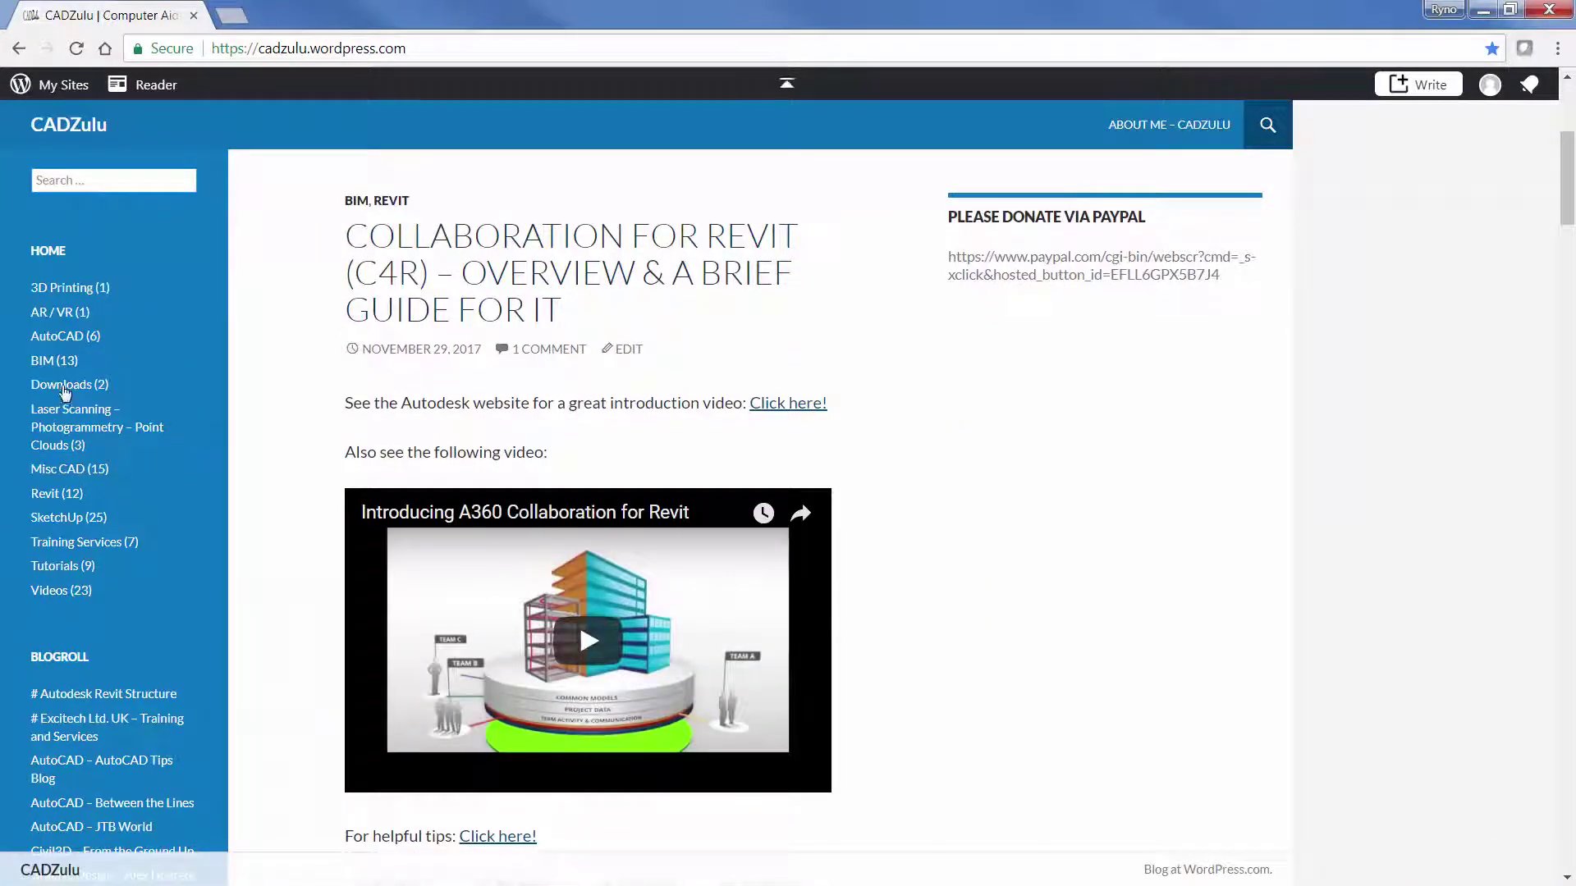
{"action": "left_click", "coordinate": [65, 387]}
{"action": "scroll", "coordinate": [668, 411], "scroll_direction": "down", "scroll_amount": 3}
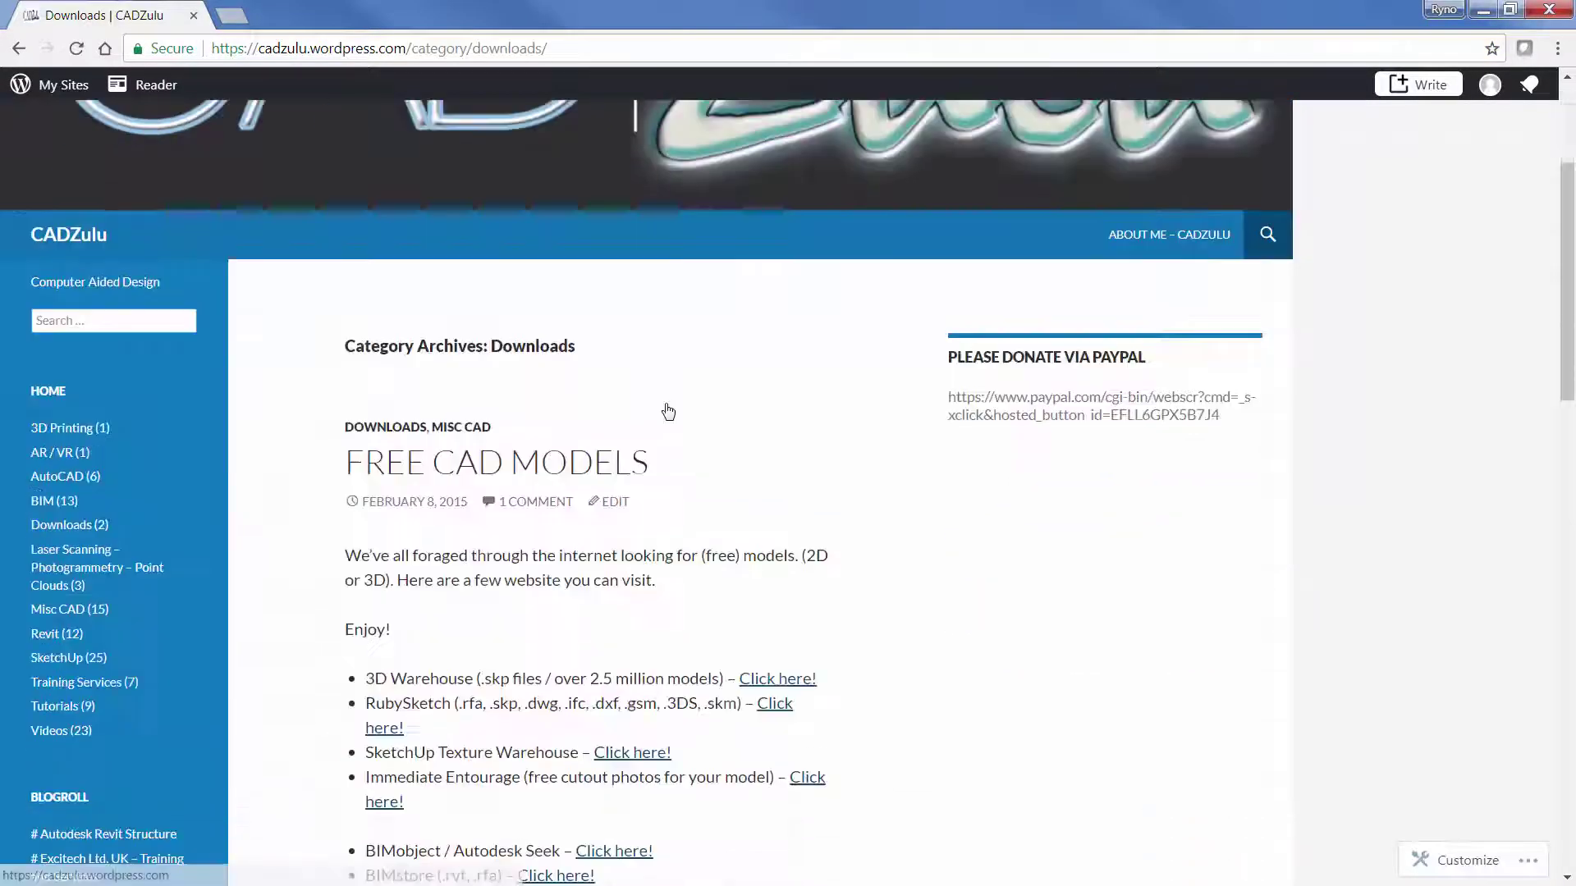
{"action": "scroll", "coordinate": [668, 411], "scroll_direction": "down", "scroll_amount": 6}
{"action": "scroll", "coordinate": [731, 422], "scroll_direction": "down", "scroll_amount": 10}
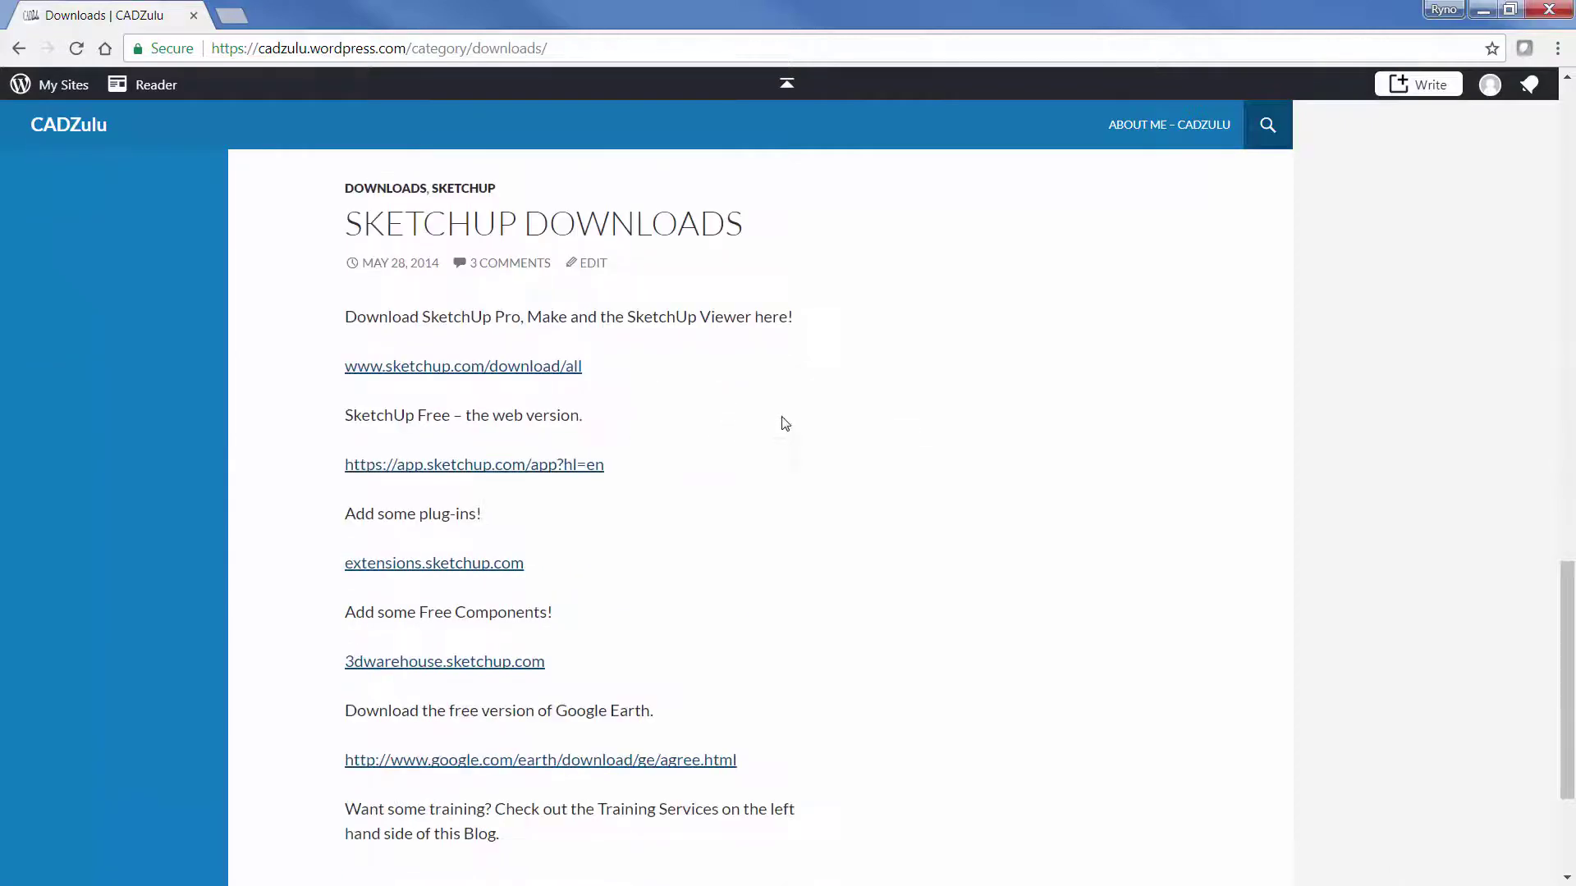
{"action": "left_click", "coordinate": [564, 374]}
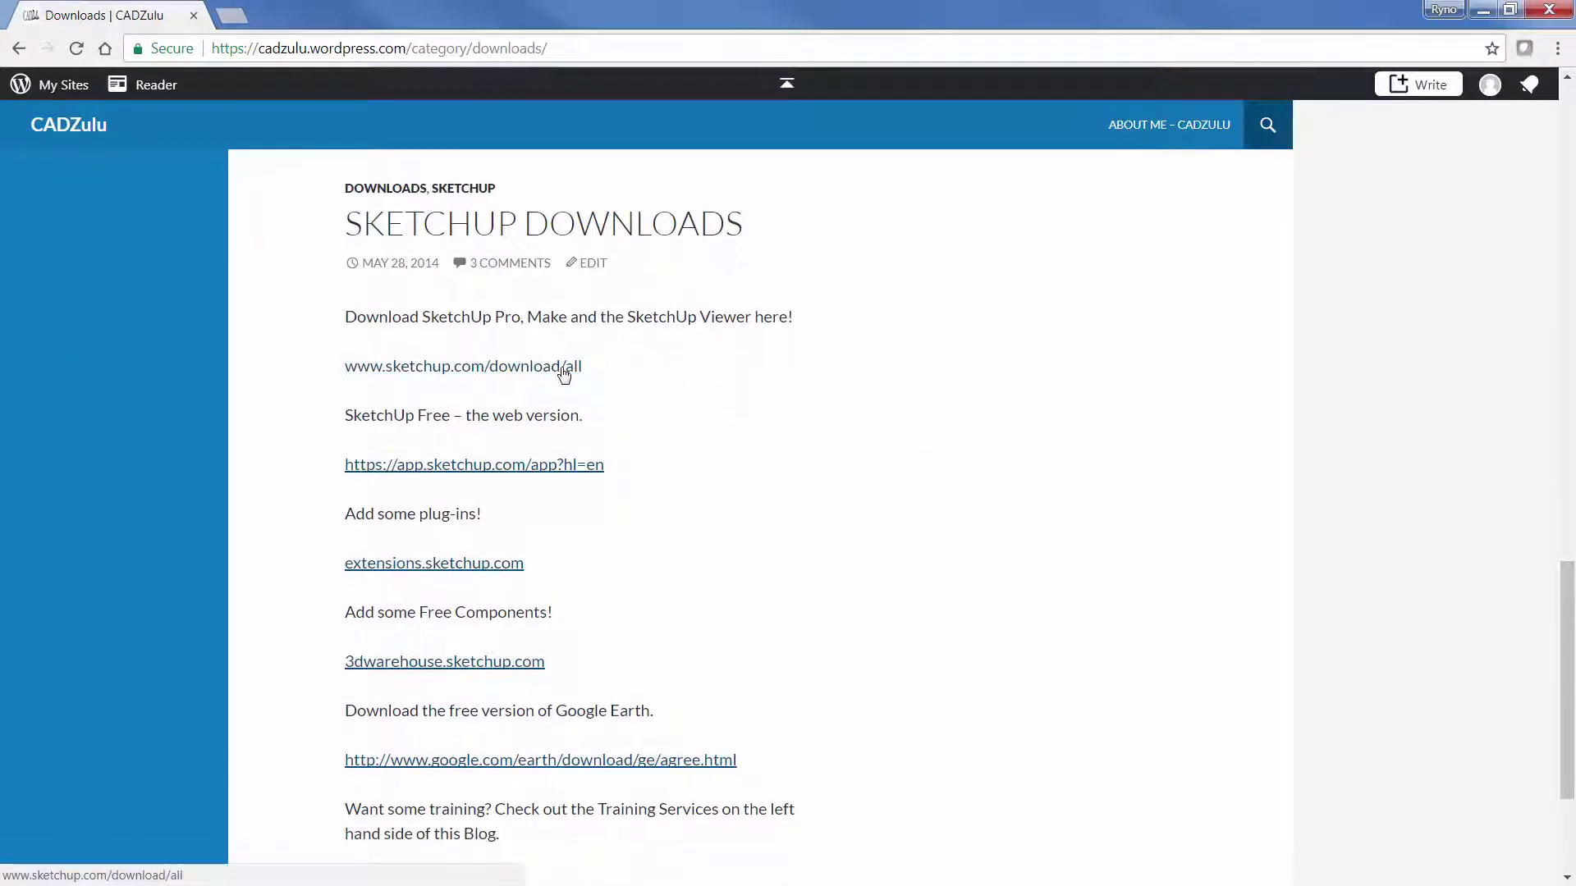
{"action": "left_click", "coordinate": [561, 470]}
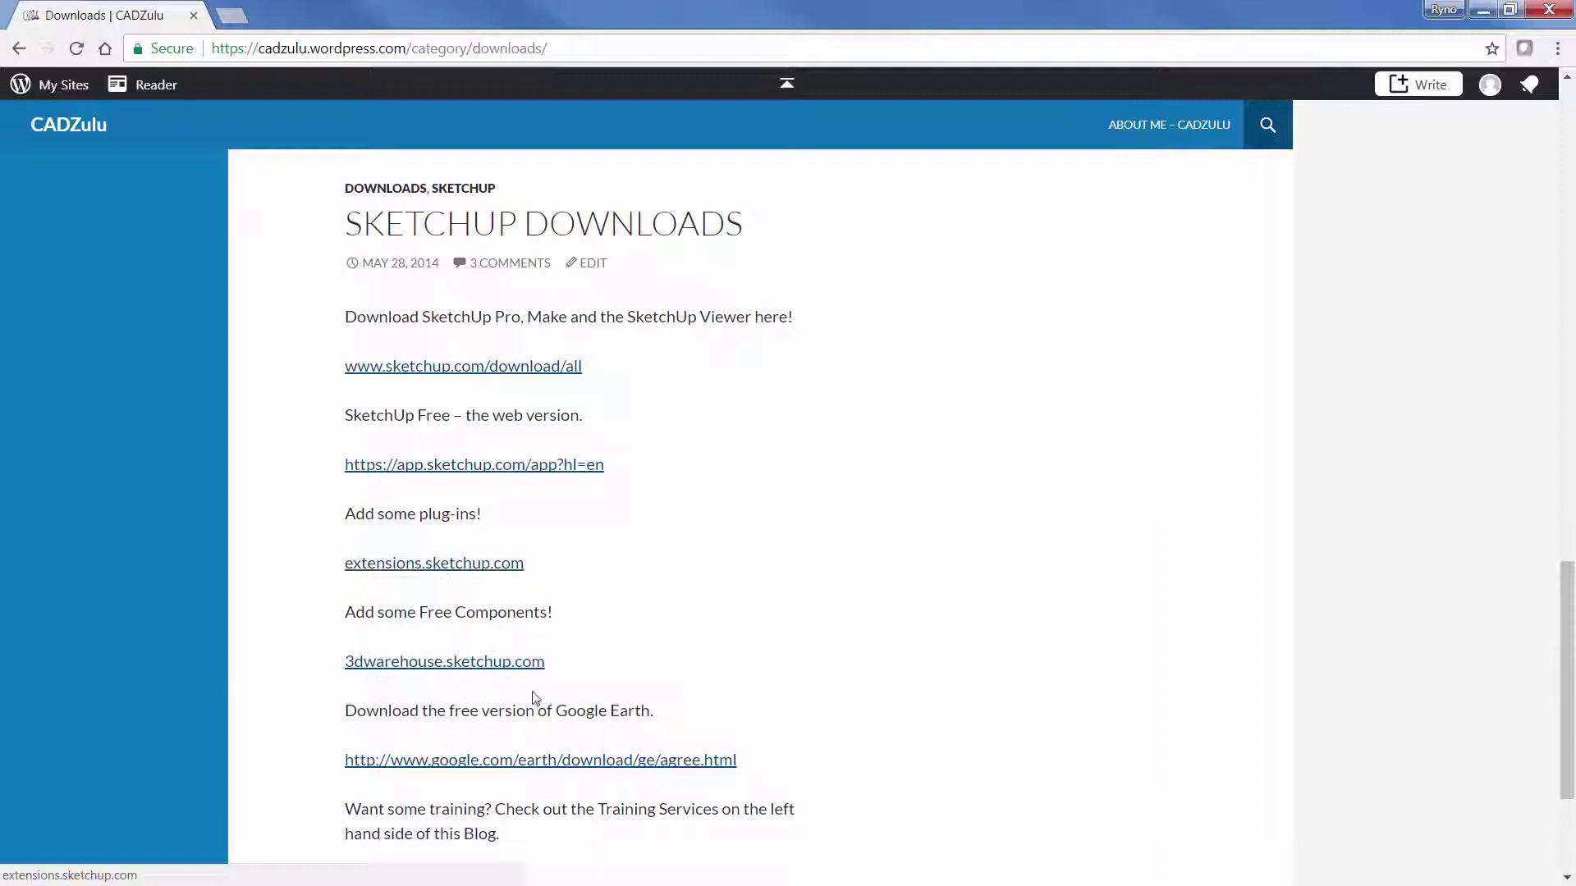
{"action": "left_click", "coordinate": [502, 665]}
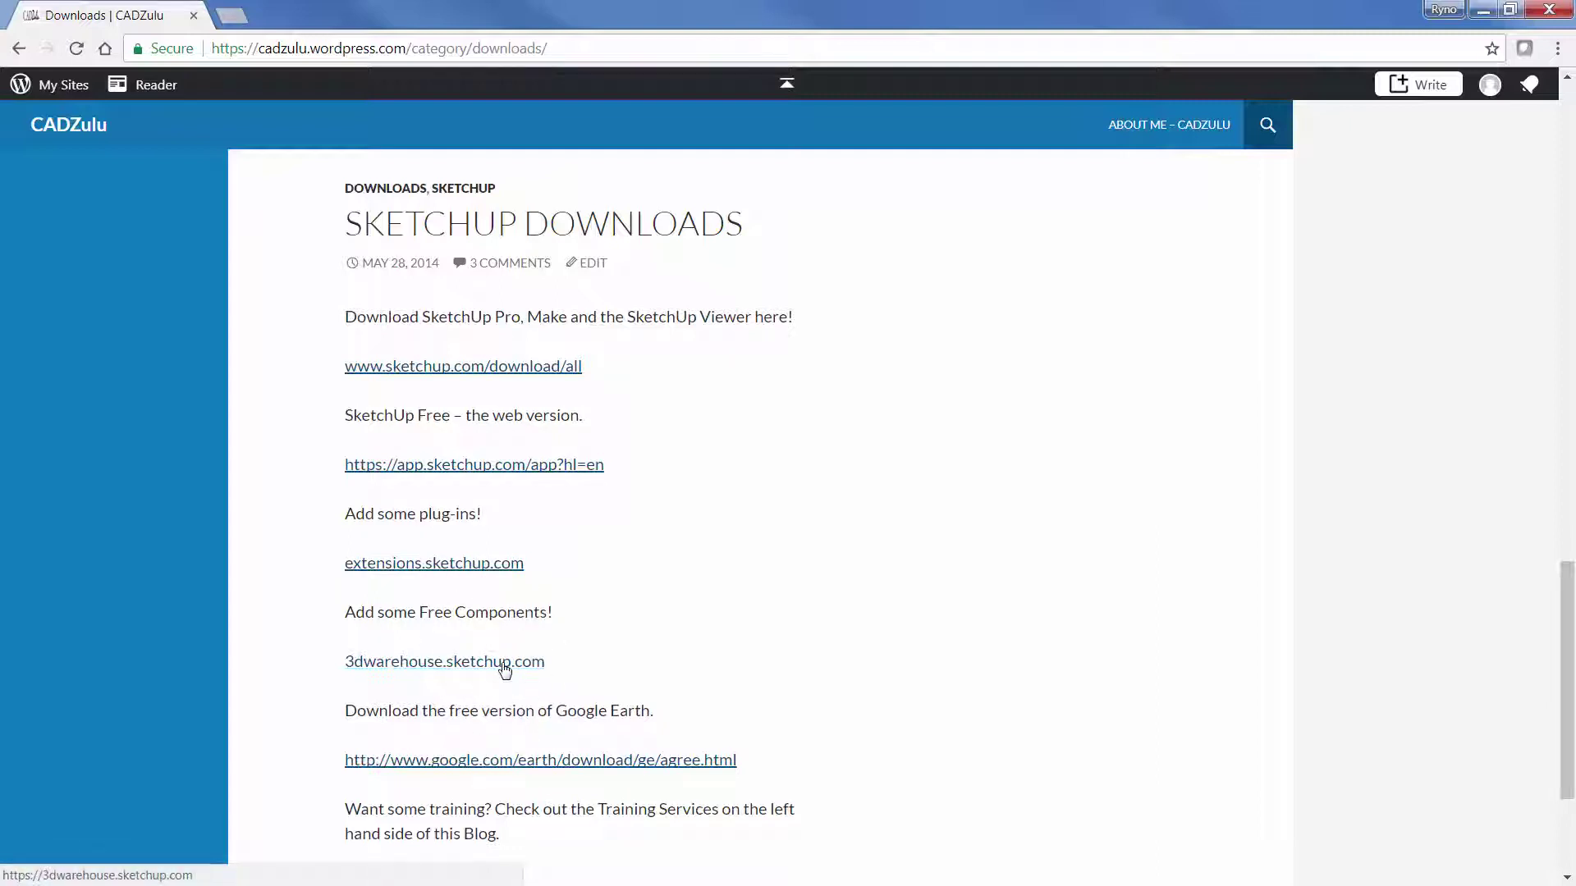
{"action": "left_click", "coordinate": [586, 772]}
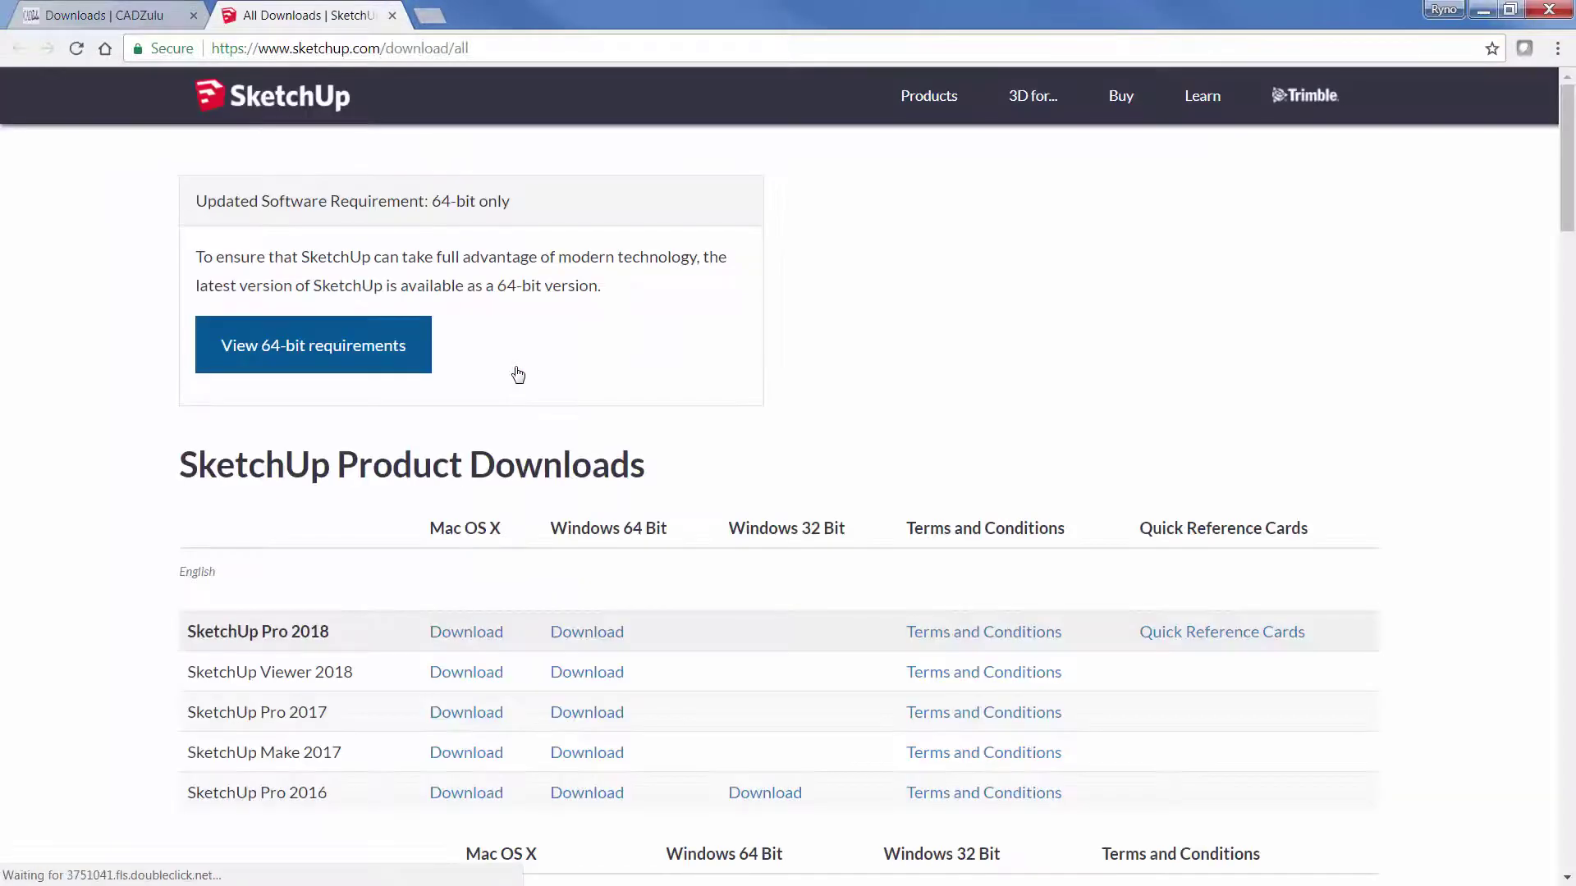
{"action": "scroll", "coordinate": [916, 322], "scroll_direction": "down", "scroll_amount": 3}
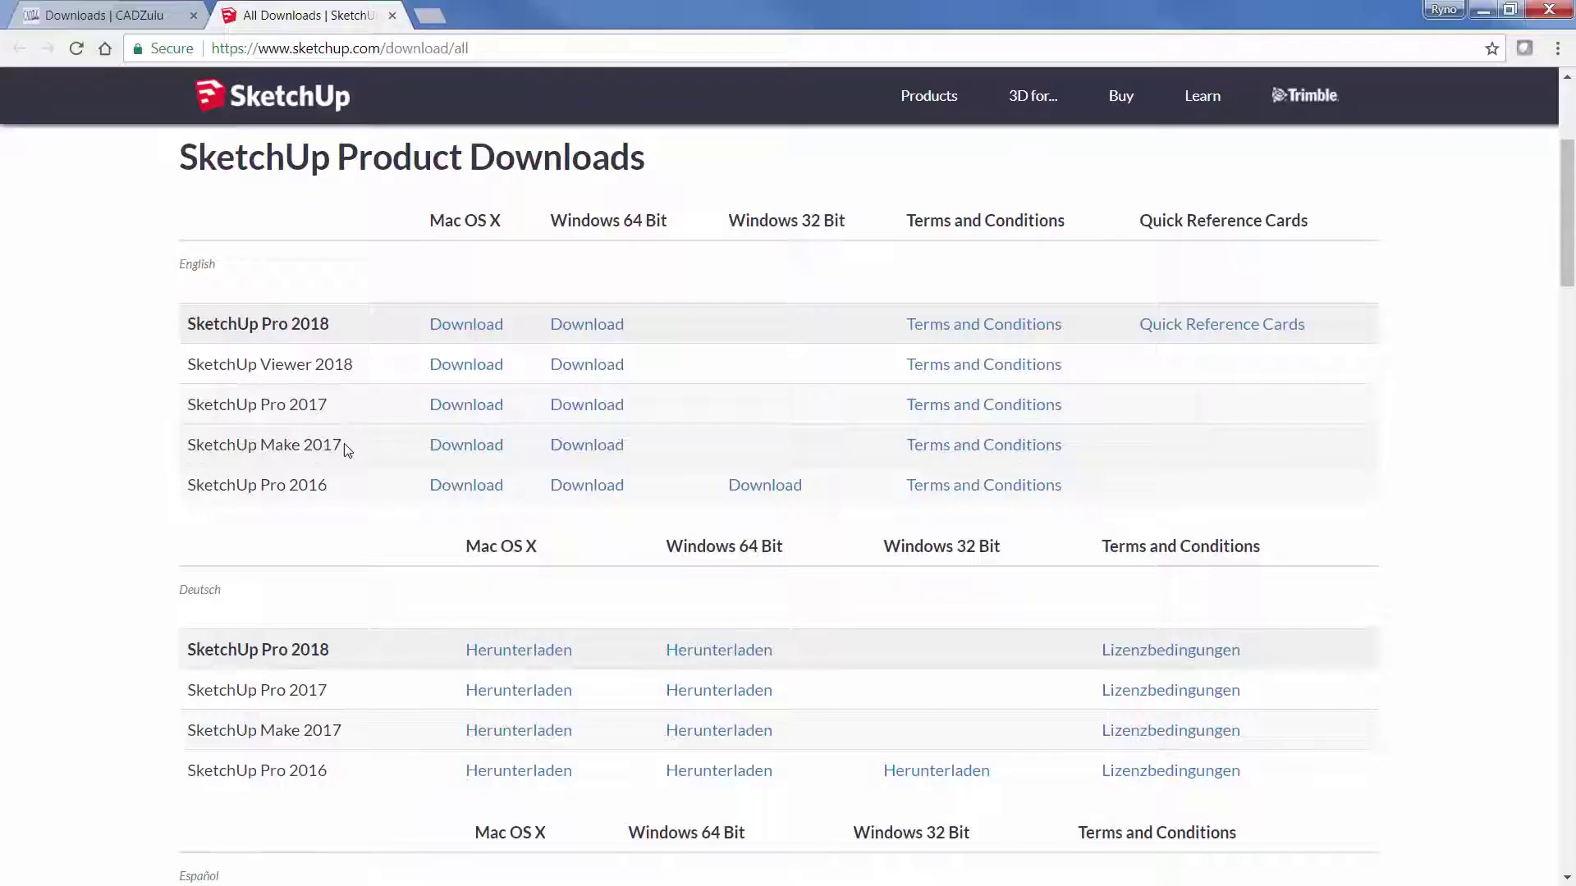
Step: Open the SketchUp Free web version from the blog post and look through its entity info, instructor, components, materials and styles options
{"action": "left_click", "coordinate": [111, 18]}
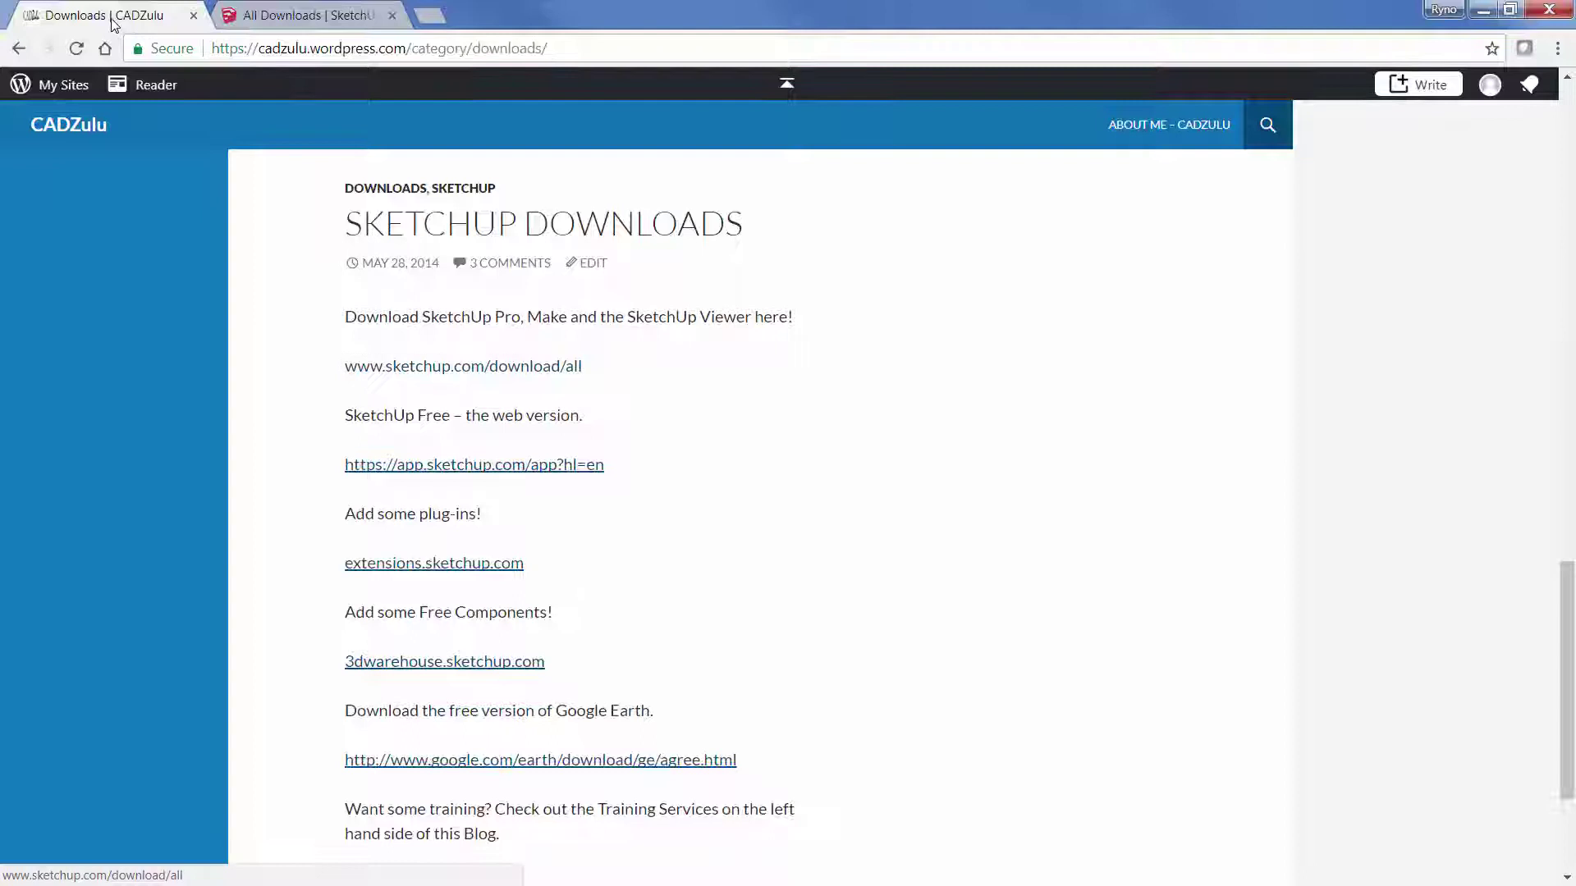
{"action": "left_click", "coordinate": [513, 470]}
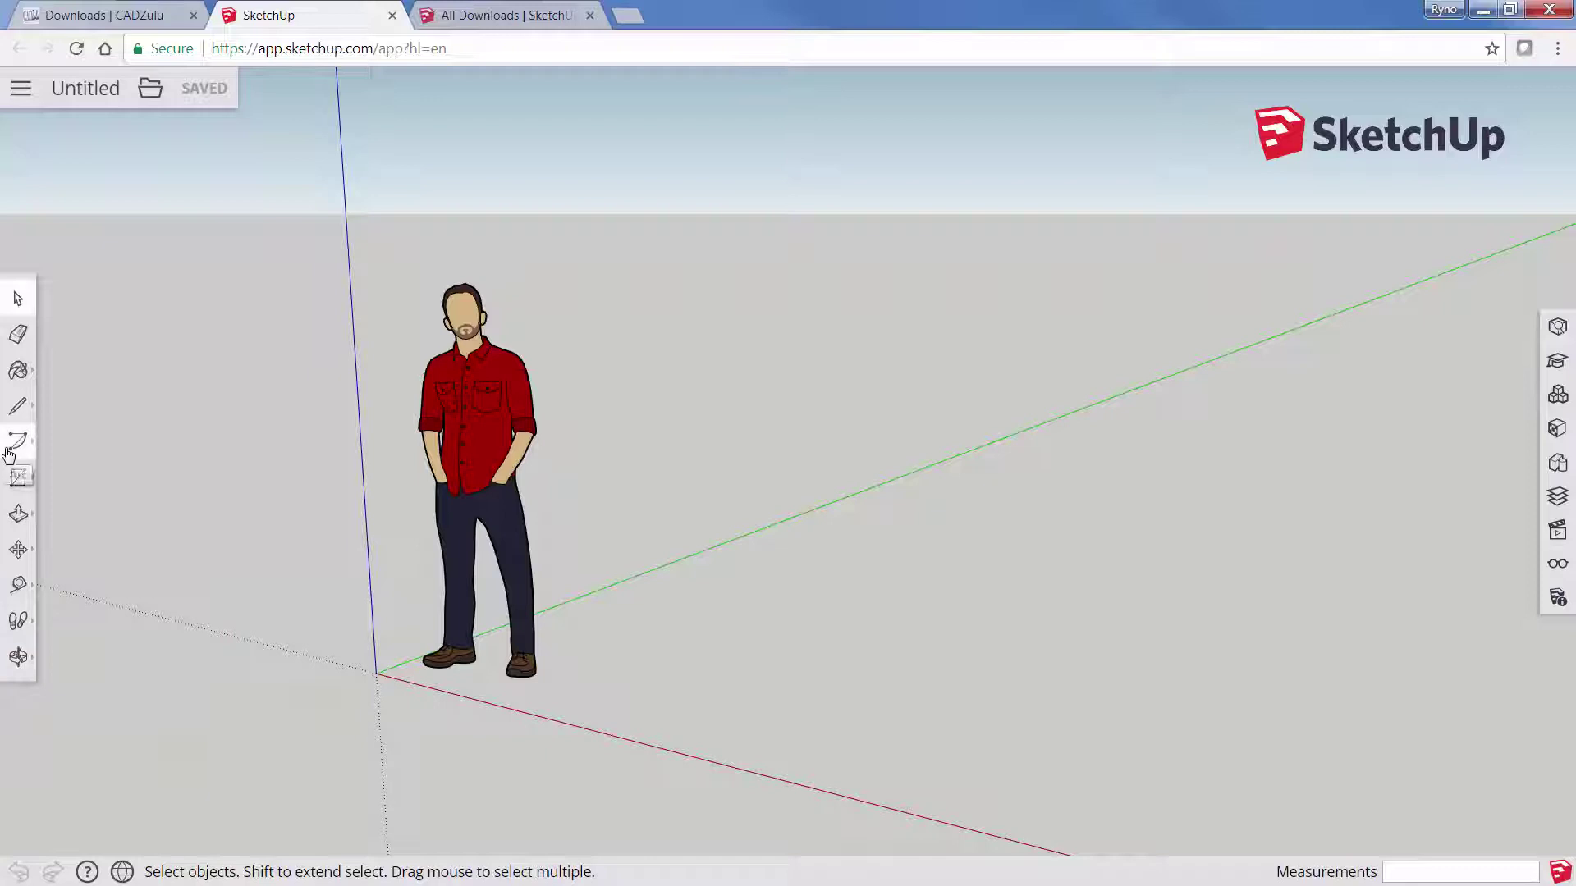
{"action": "left_click", "coordinate": [1557, 327]}
{"action": "left_click", "coordinate": [1557, 362]}
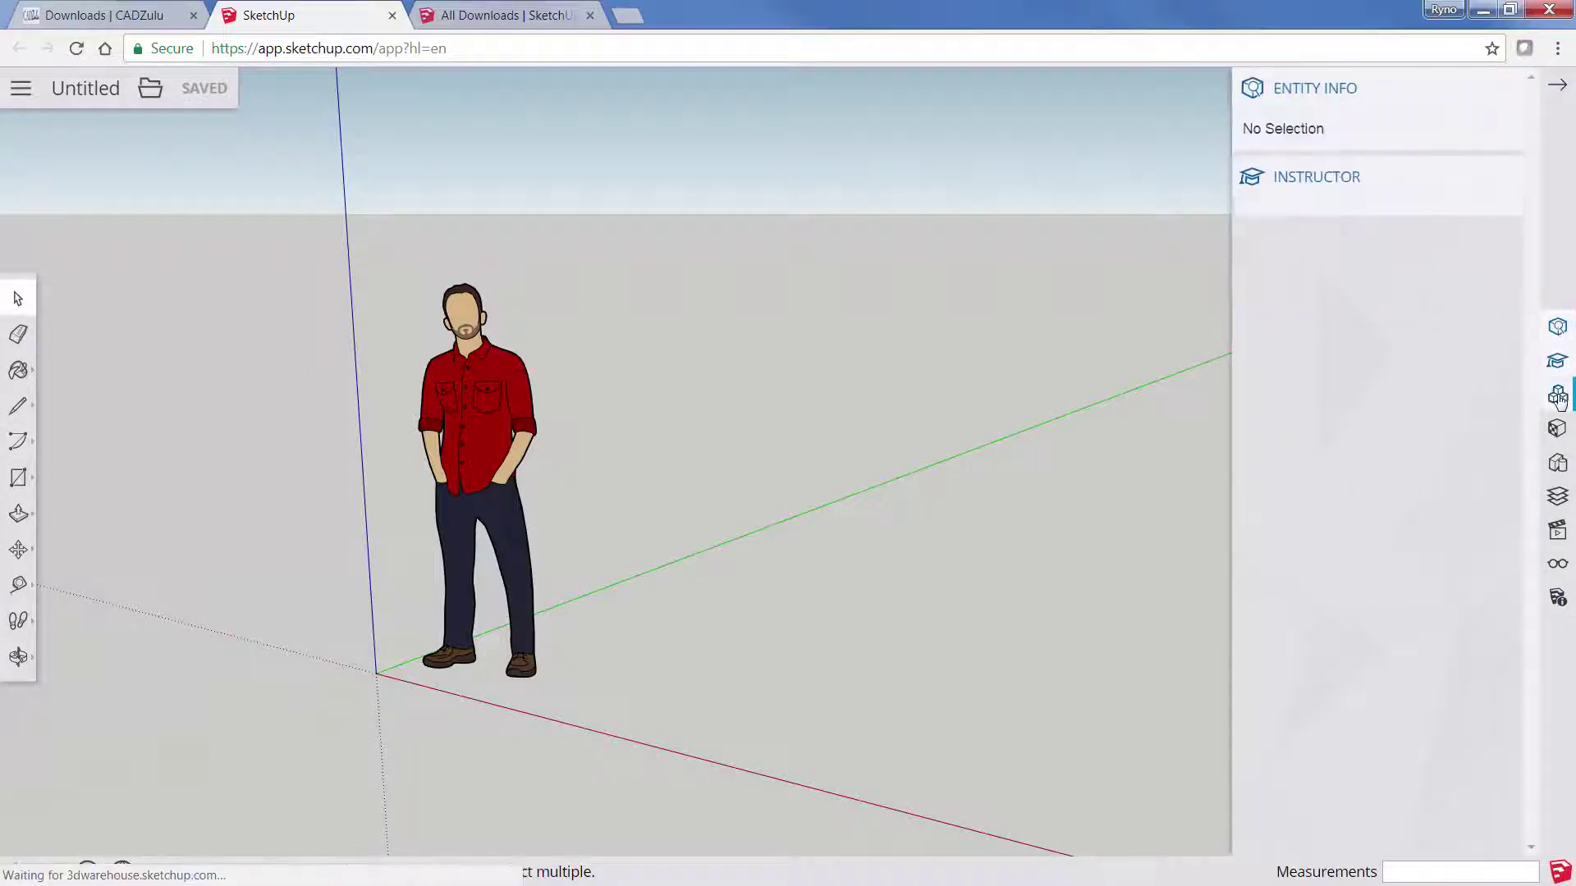
{"action": "left_click", "coordinate": [1556, 395]}
{"action": "left_click", "coordinate": [1557, 428]}
{"action": "left_click", "coordinate": [1556, 464]}
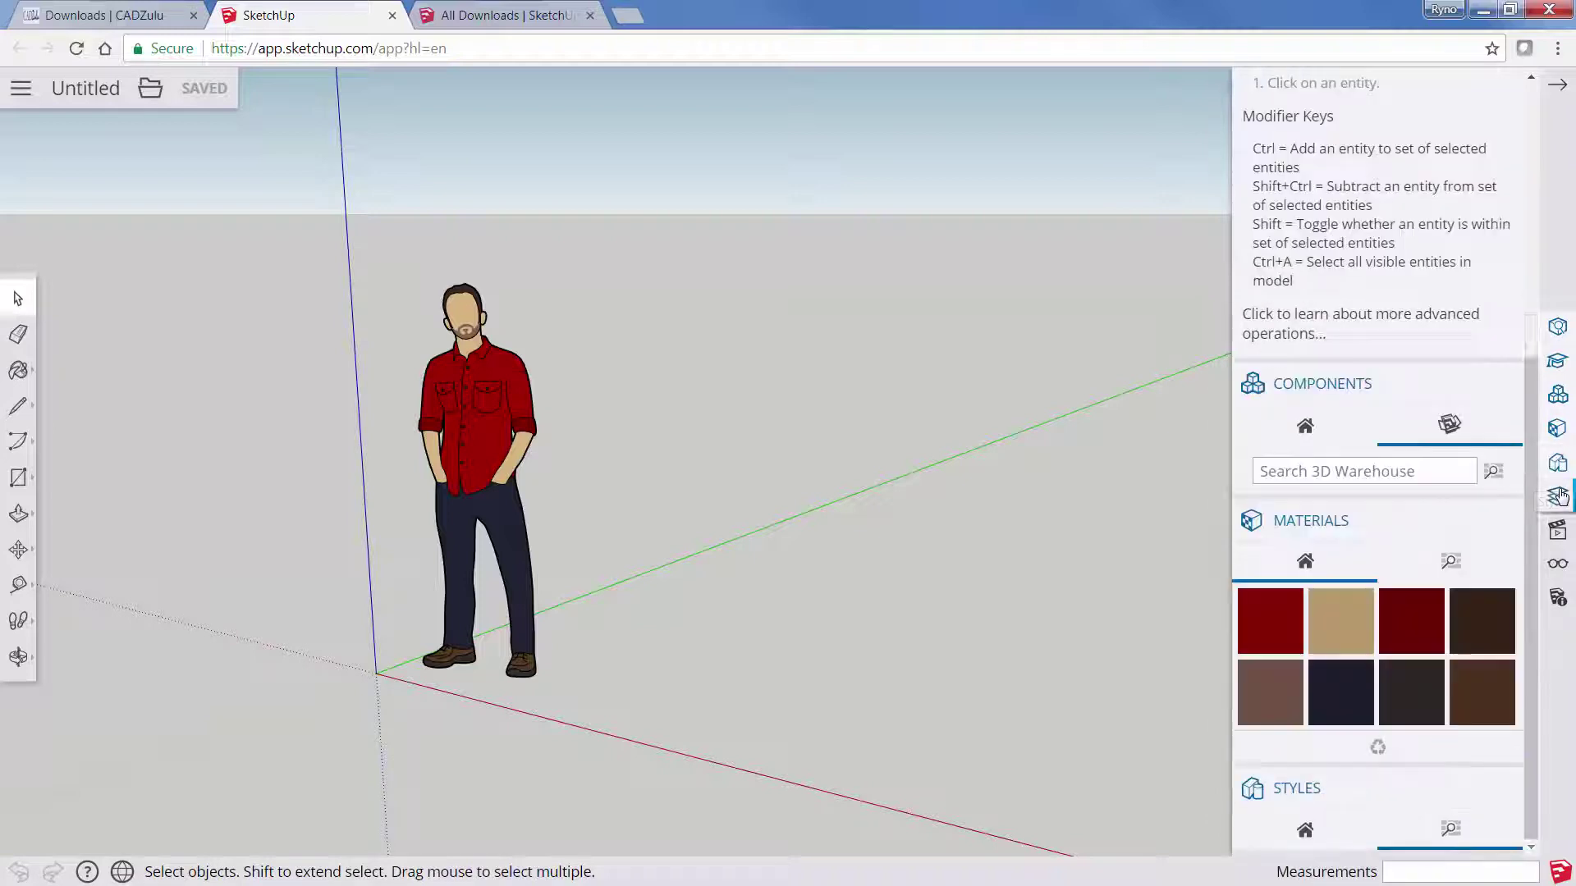
{"action": "left_click", "coordinate": [859, 631]}
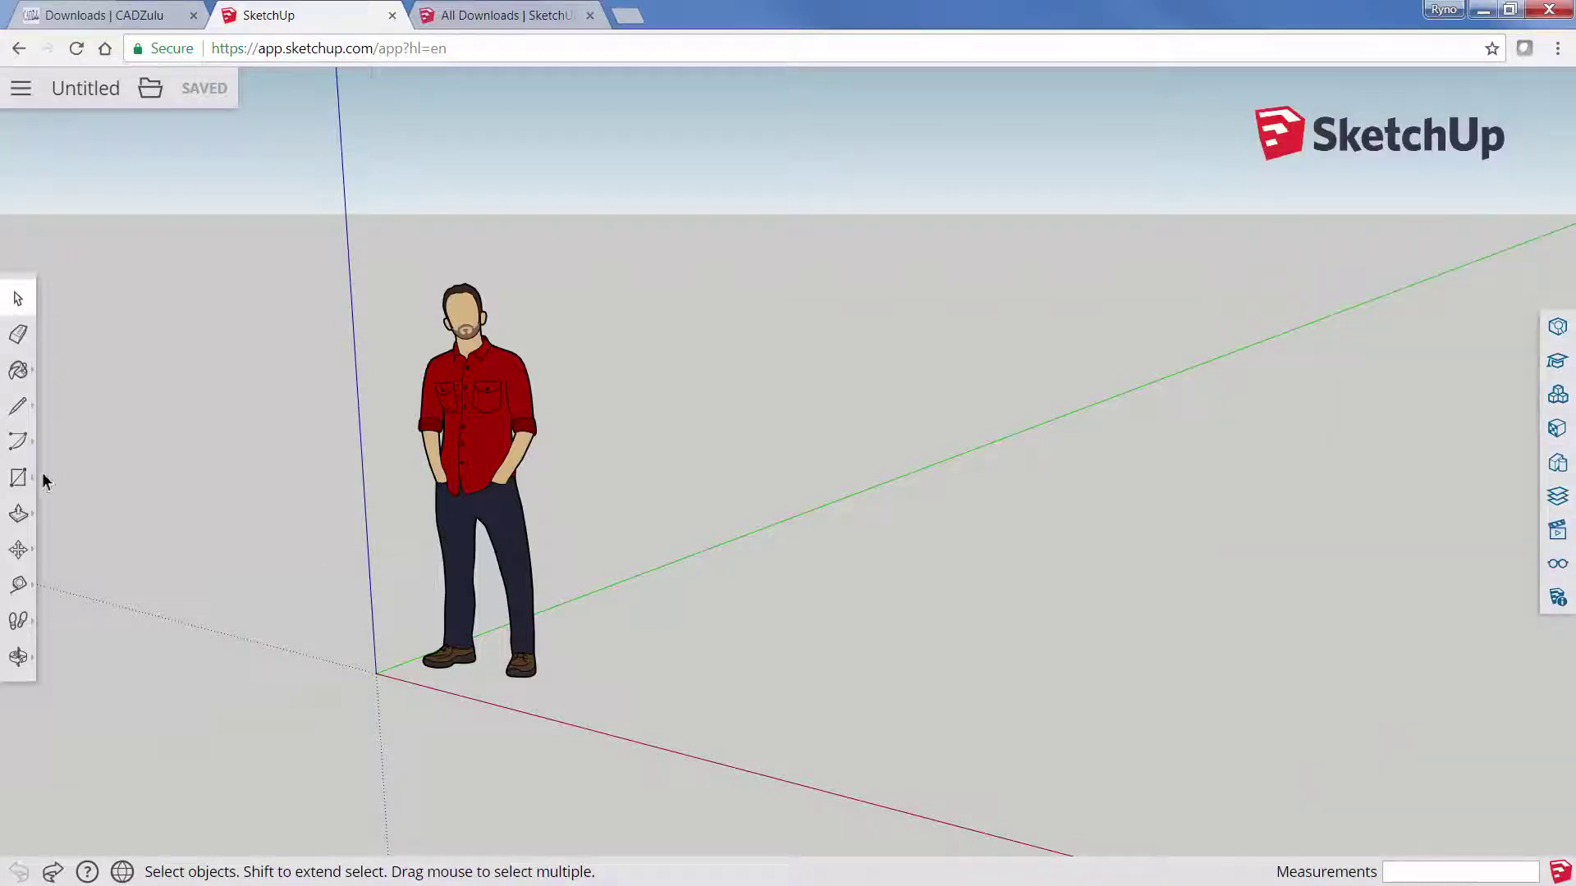
Step: Draw a rectangle on the ground beside the human figure and extrude it upward into a box with Push/Pull
{"action": "left_click", "coordinate": [18, 476]}
{"action": "left_click", "coordinate": [714, 616]}
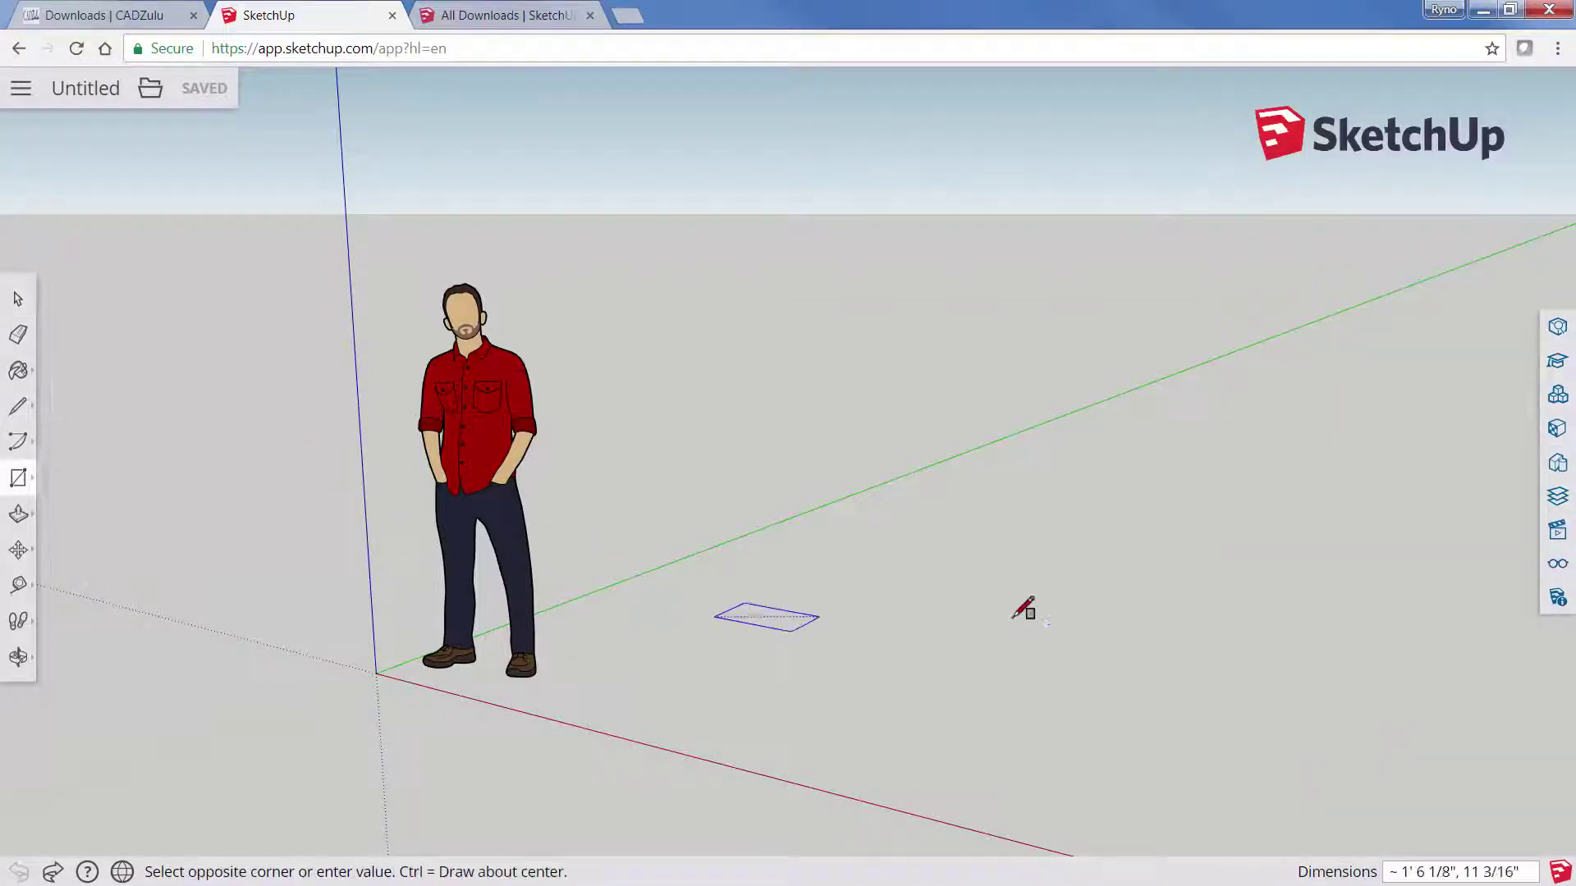
{"action": "left_click", "coordinate": [1199, 543]}
{"action": "key", "text": "p"}
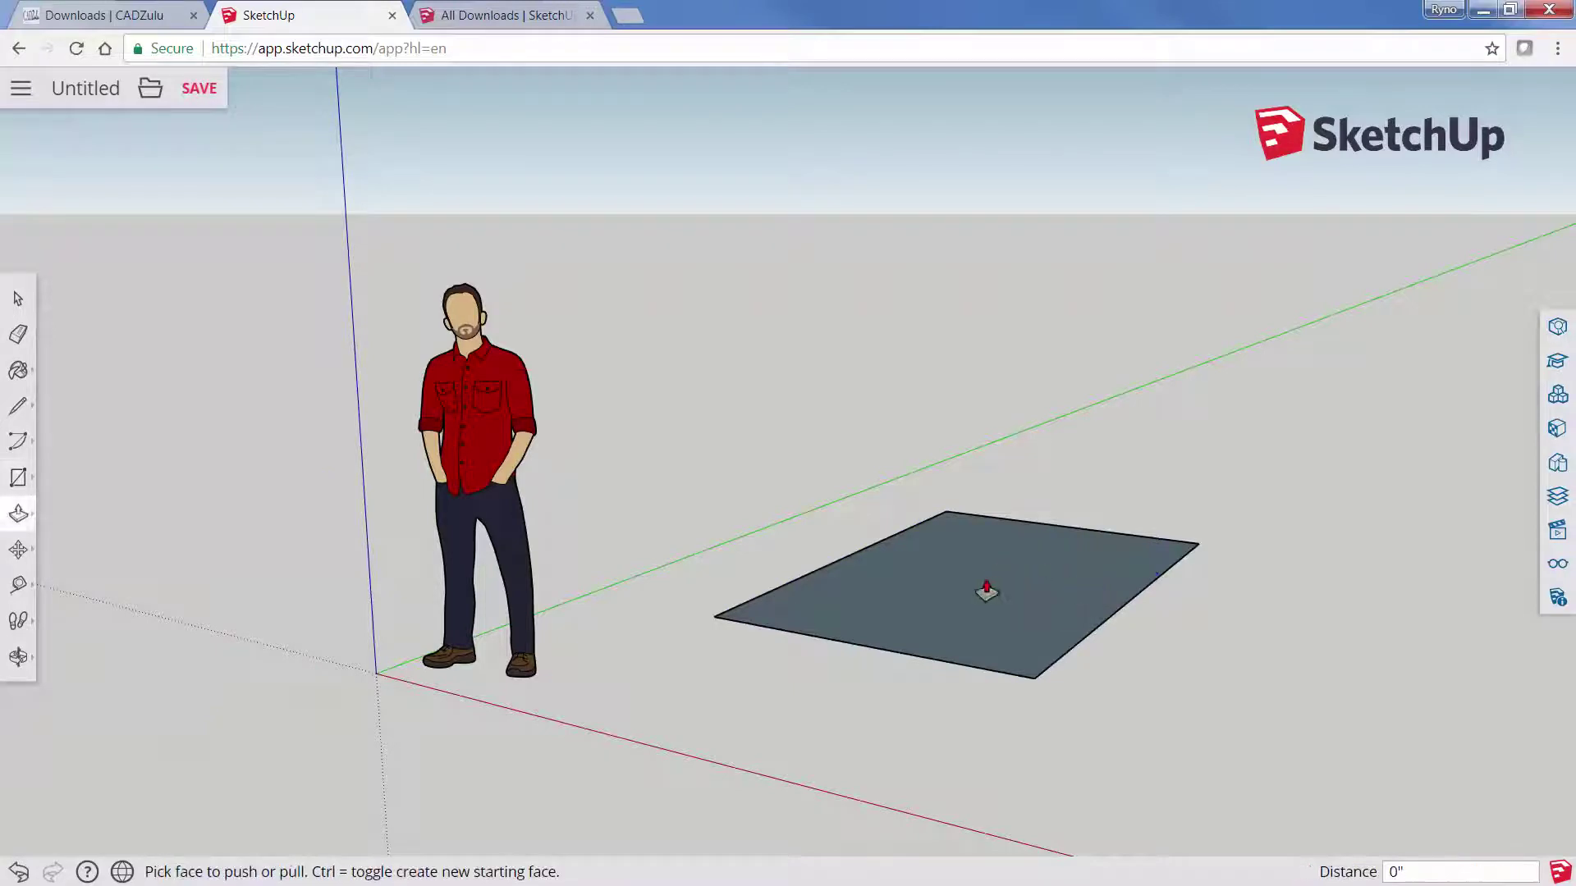
{"action": "left_click_drag", "start_coordinate": [988, 587], "coordinate": [982, 299]}
{"action": "key", "text": "space"}
{"action": "middle_click_drag", "start_coordinate": [809, 532], "coordinate": [541, 648]}
{"action": "middle_click_drag", "start_coordinate": [869, 552], "coordinate": [907, 543]}
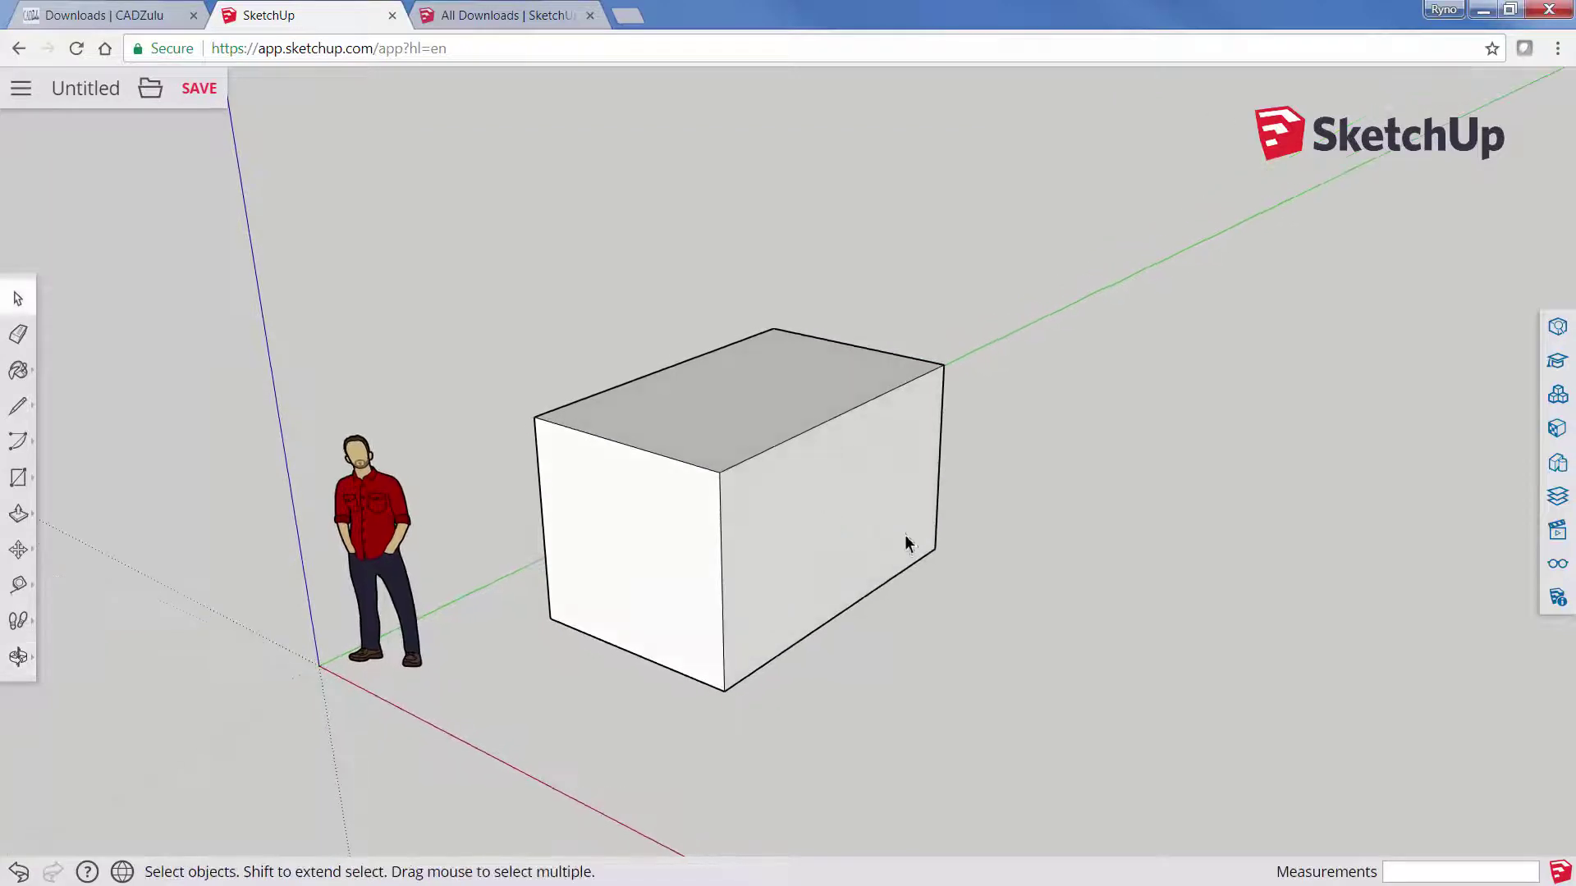
Step: Review the options for saving, inserting and downloading the box model
{"action": "left_click", "coordinate": [150, 87]}
{"action": "mouse_move", "coordinate": [164, 270]}
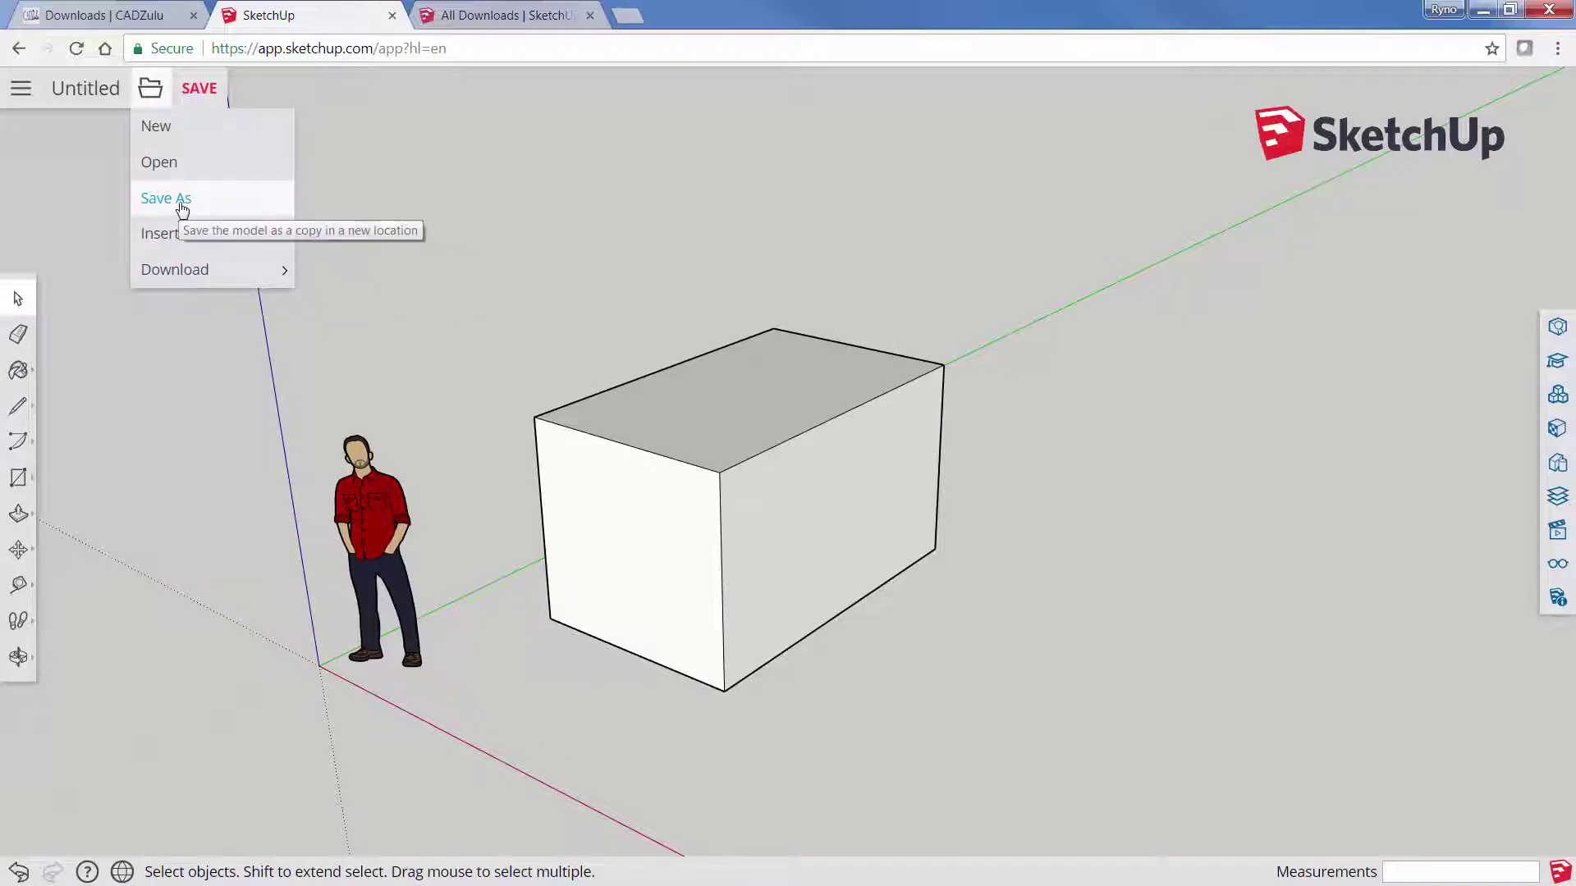
{"action": "left_click", "coordinate": [195, 89]}
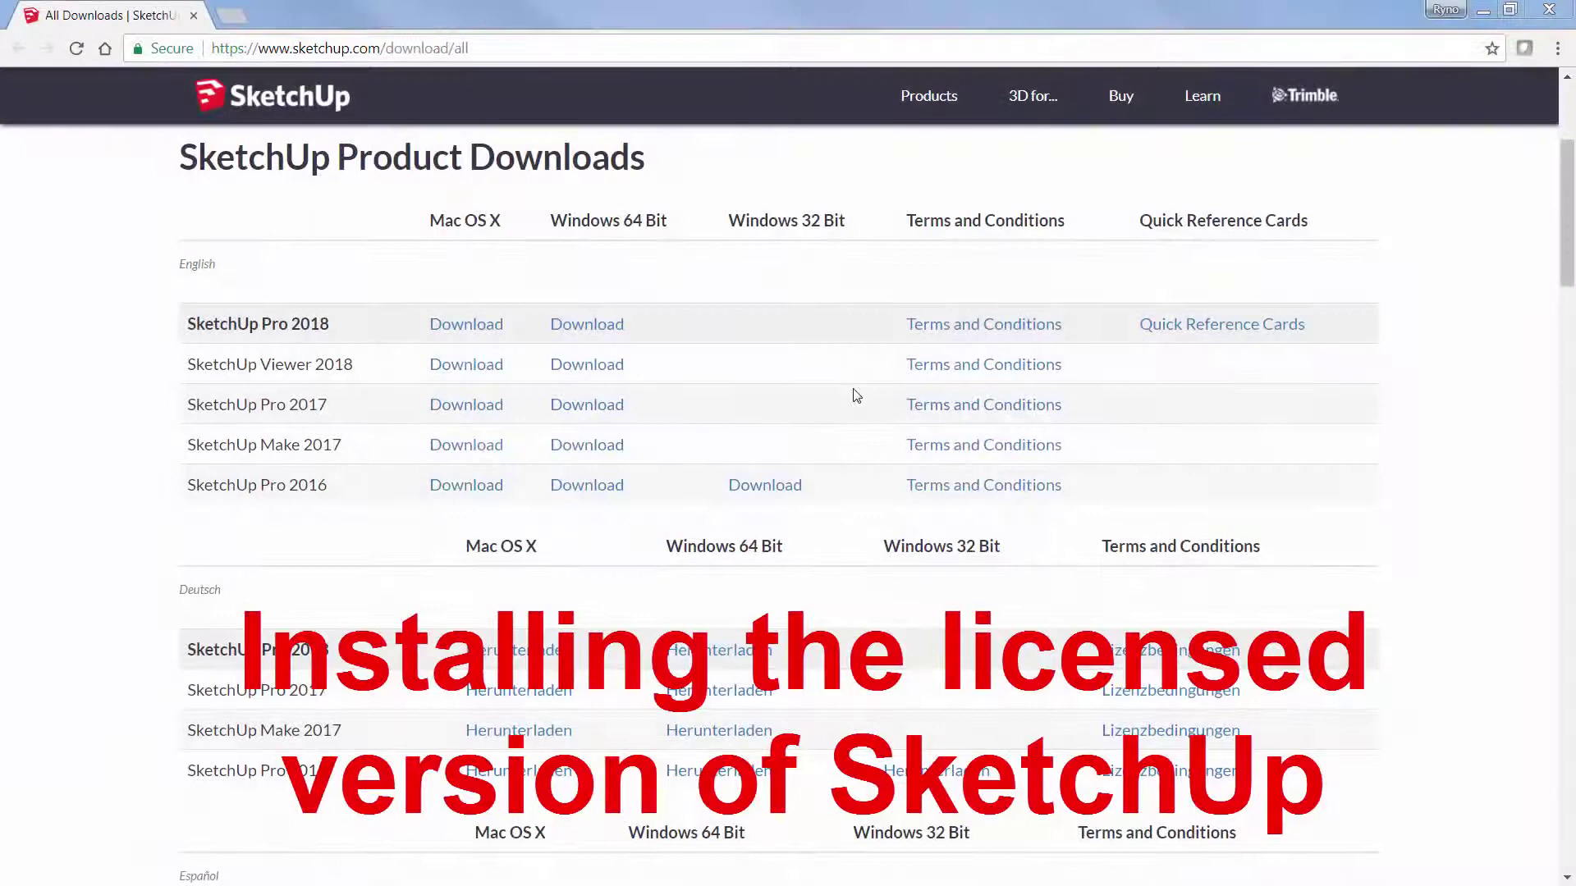
Step: Download the English Windows 64-bit installer of SketchUp Pro 2018 and run its setup with the default settings
{"action": "left_click", "coordinate": [621, 326]}
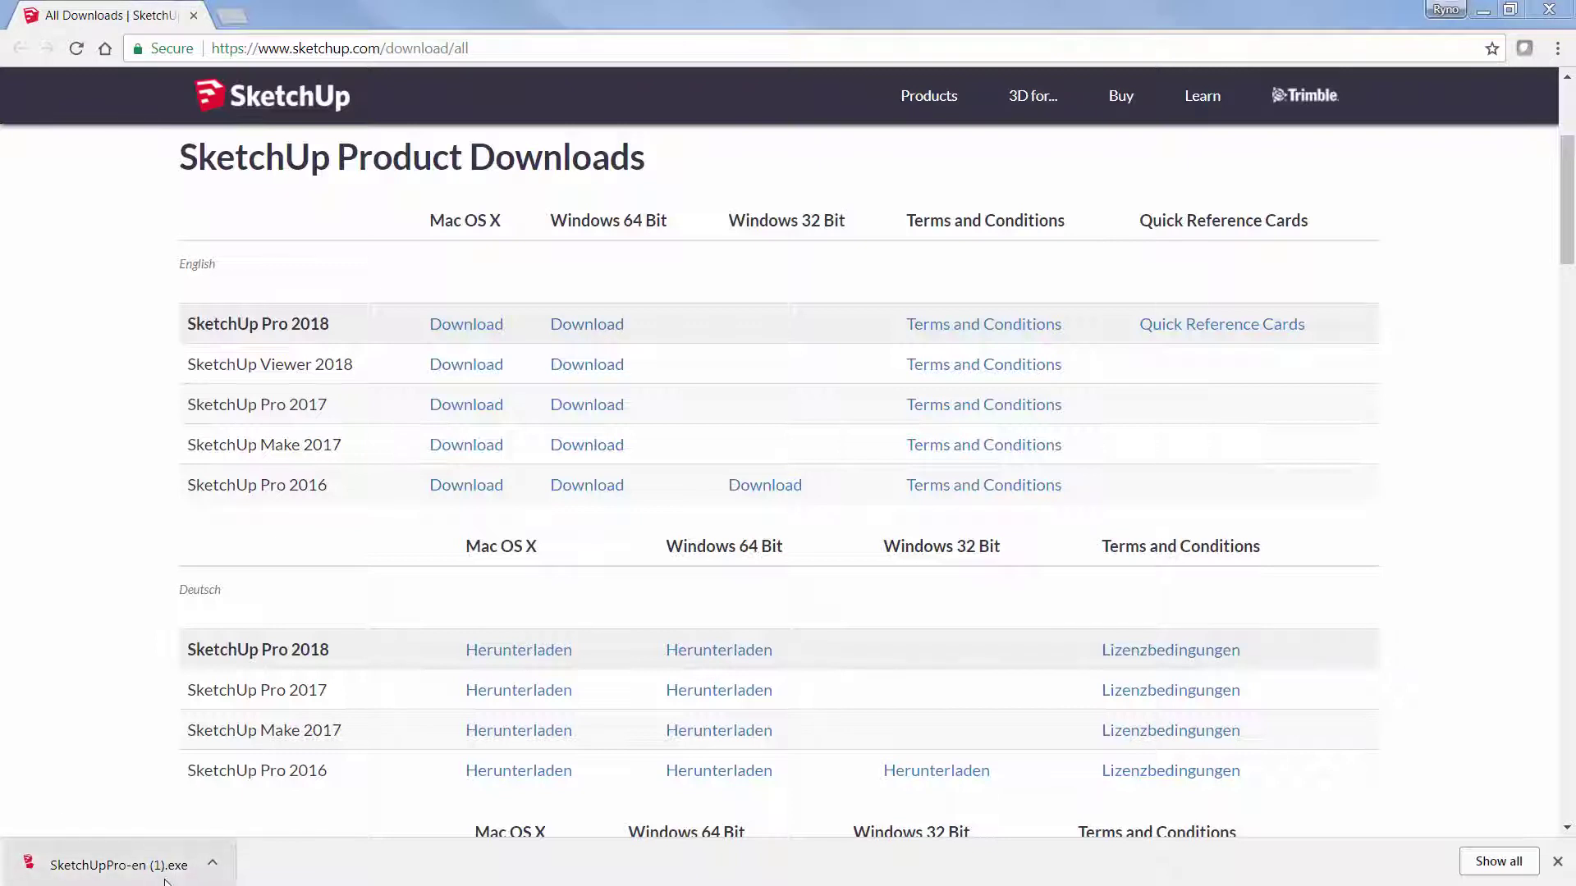
{"action": "left_click", "coordinate": [168, 865]}
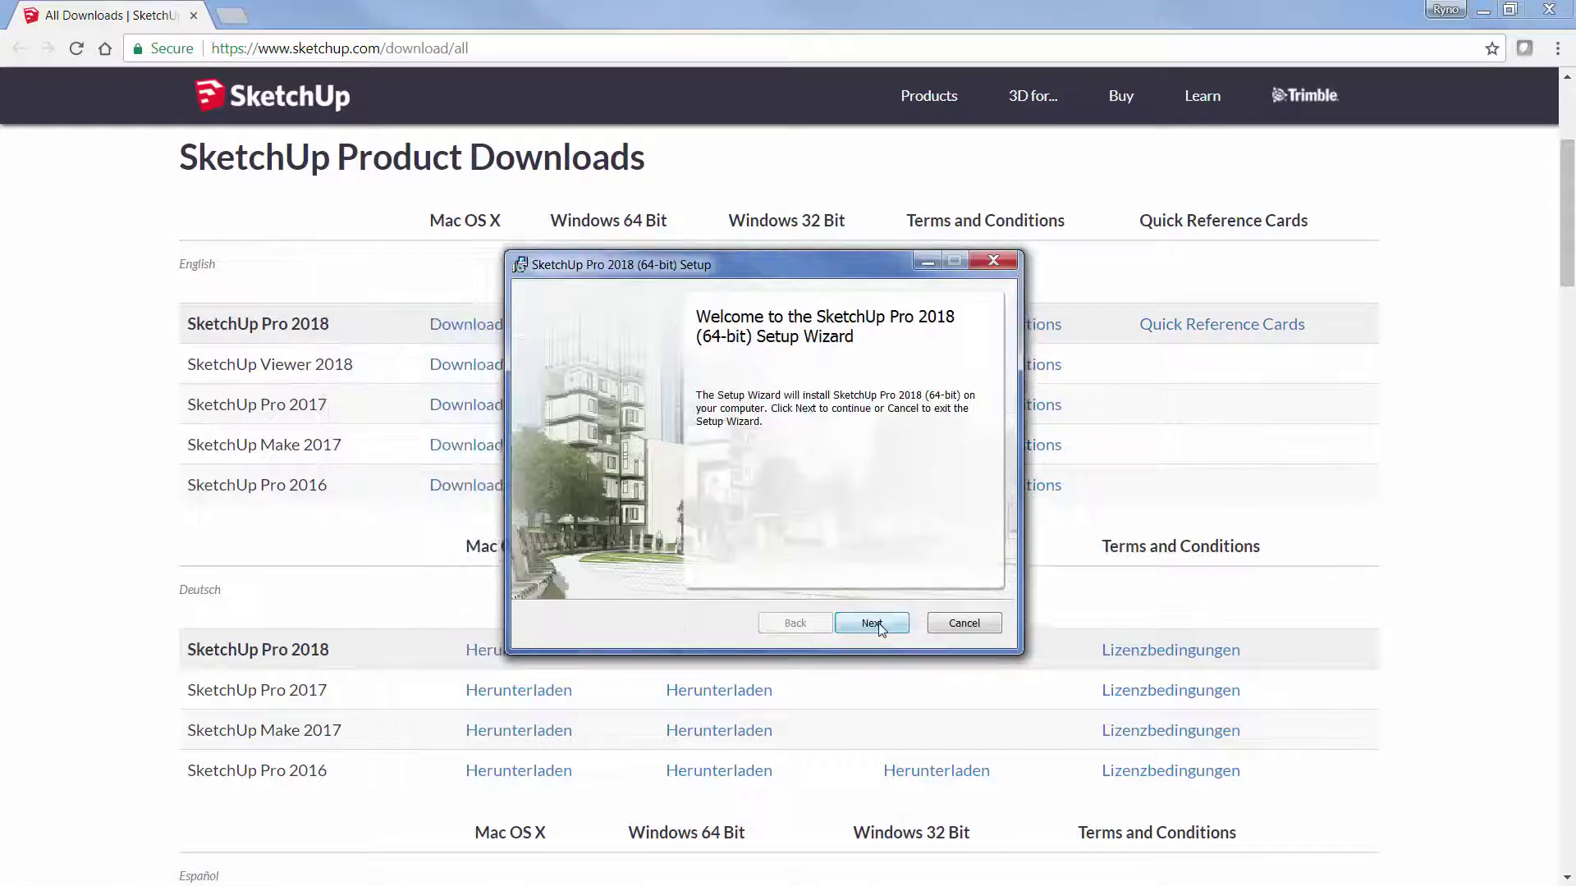
{"action": "left_click", "coordinate": [873, 623]}
{"action": "left_click", "coordinate": [874, 623]}
{"action": "left_click", "coordinate": [876, 623]}
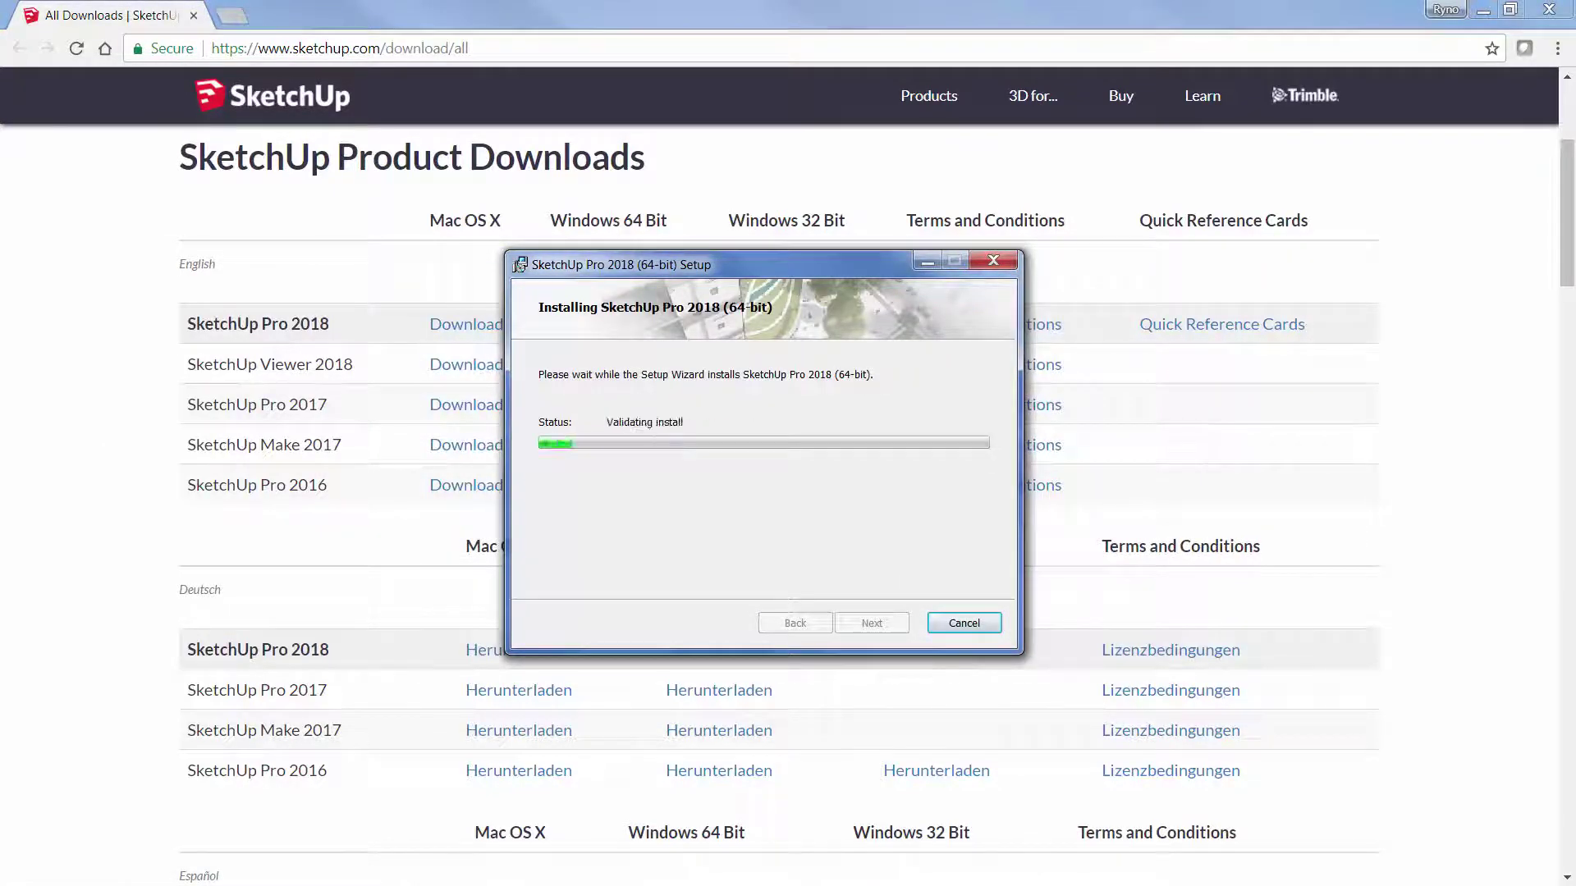
{"action": "left_click", "coordinate": [894, 621]}
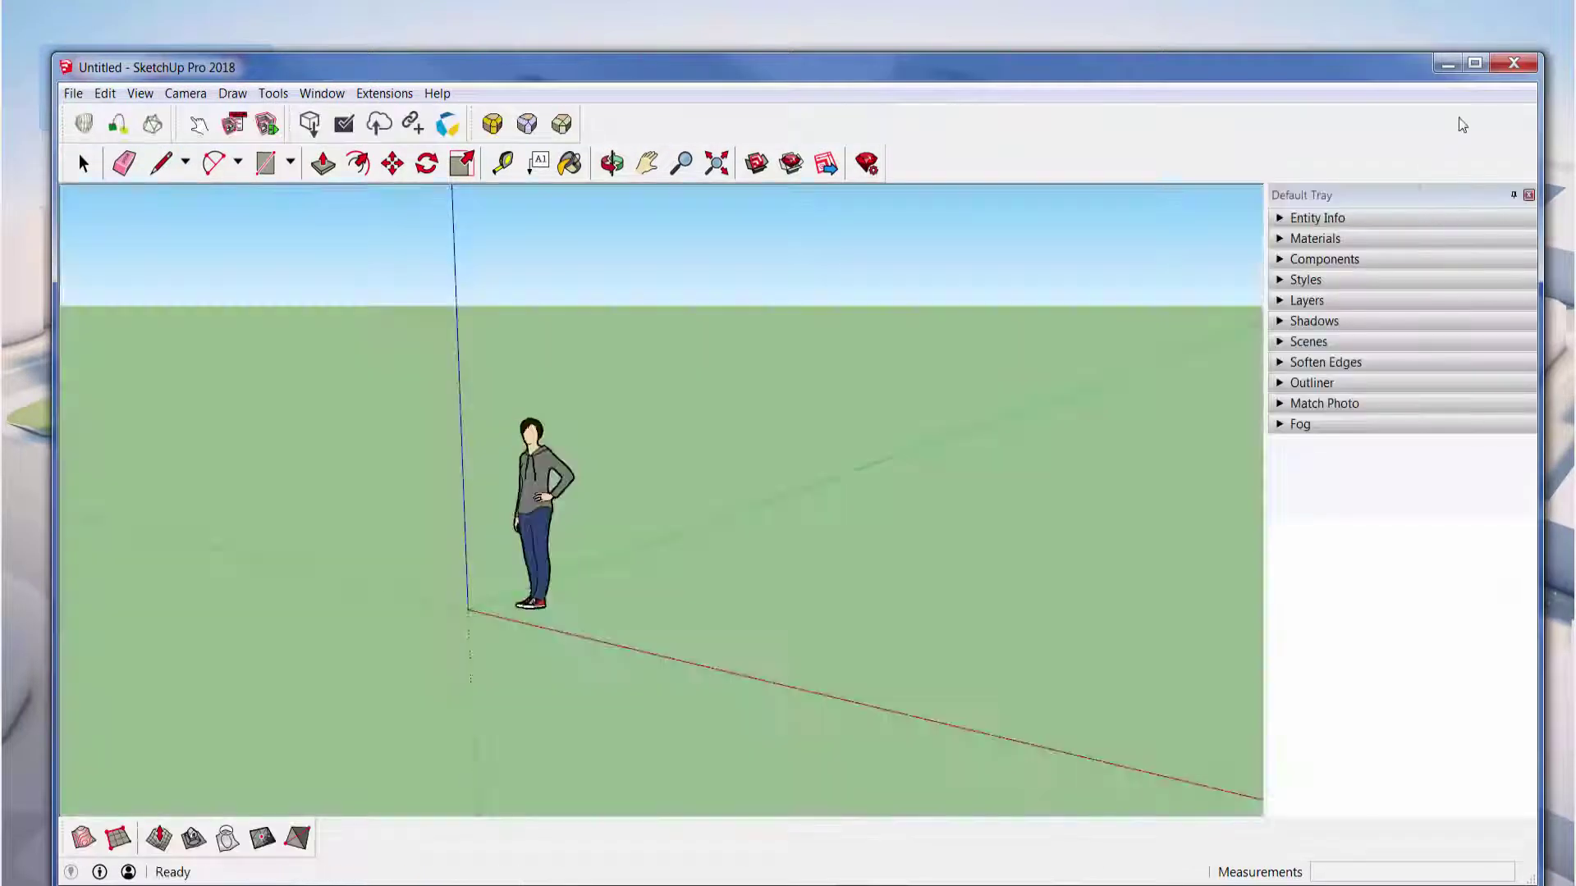
Step: Switch to SketchUp Pro 2018, maximize its window and browse the Help commands
{"action": "left_click", "coordinate": [1475, 65]}
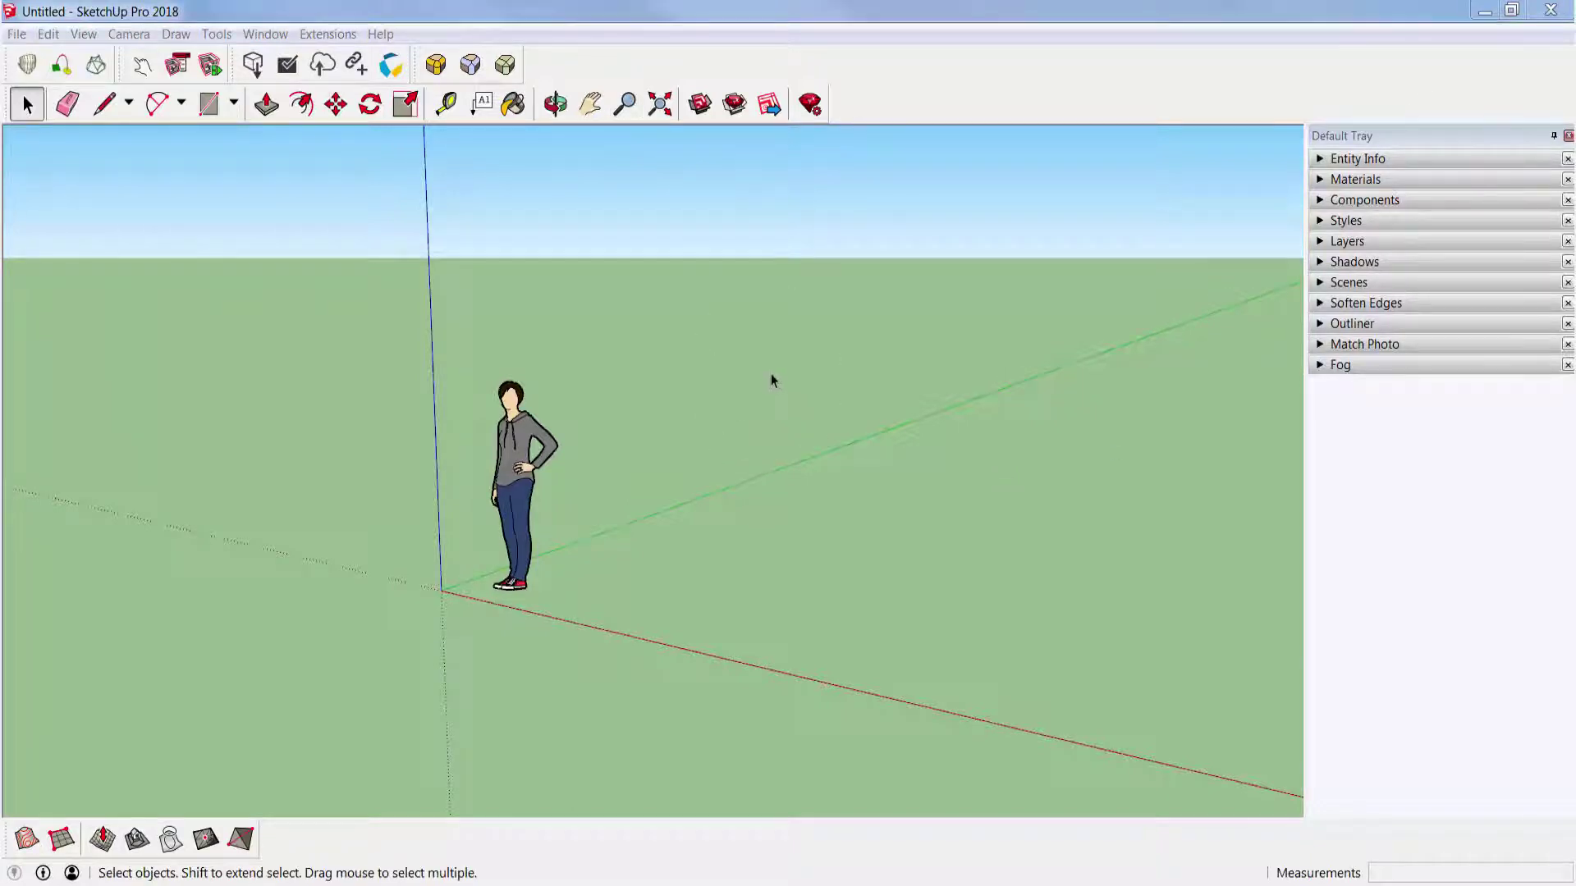
{"action": "left_click", "coordinate": [813, 195]}
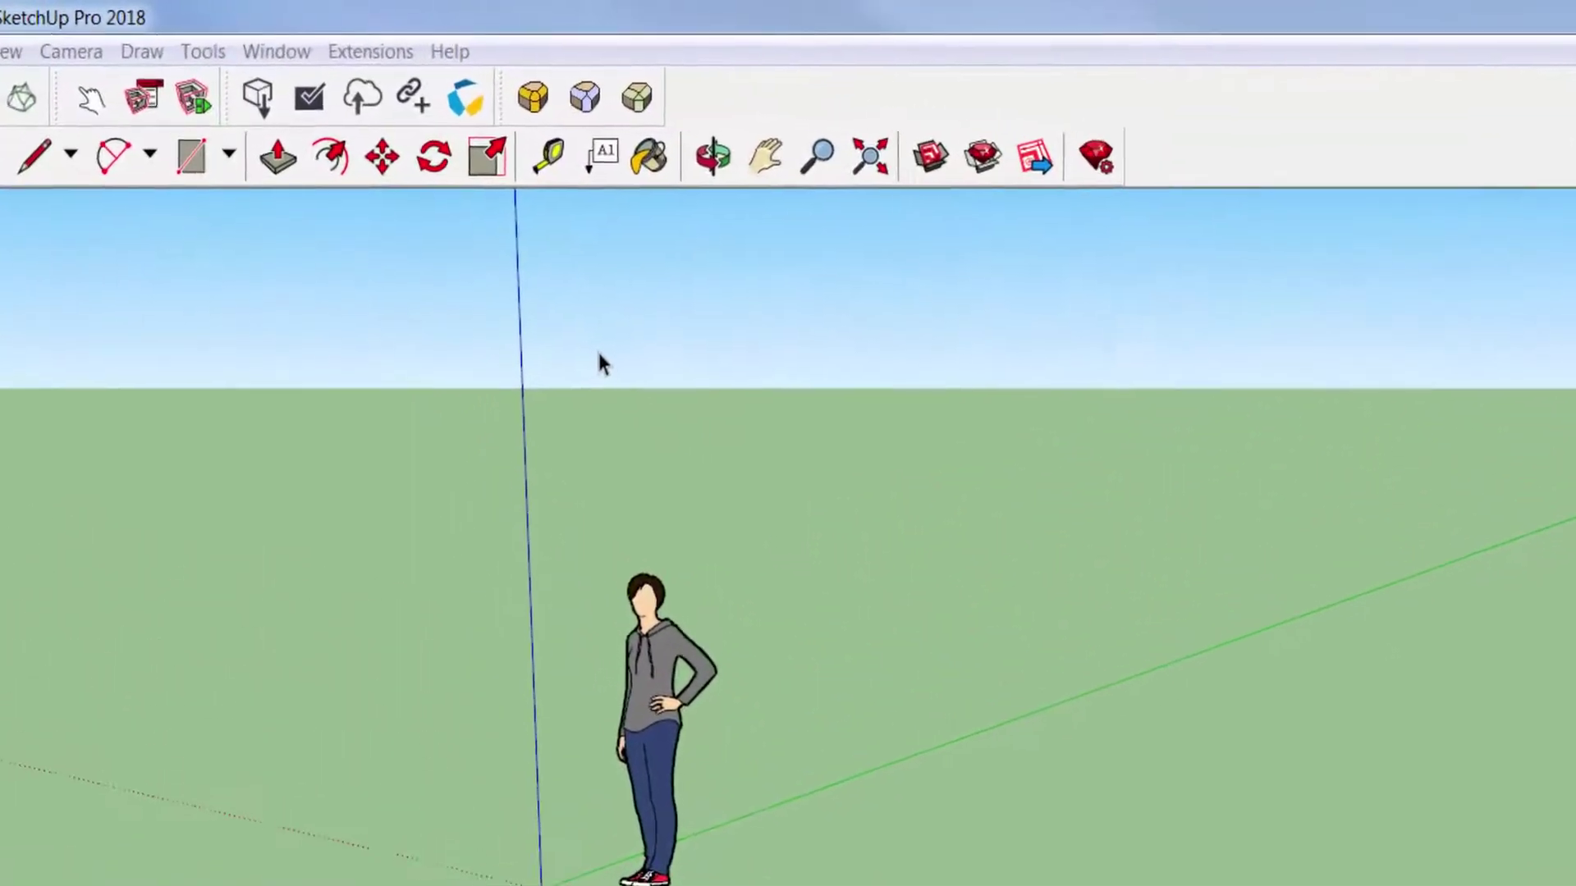
{"action": "left_click", "coordinate": [450, 51]}
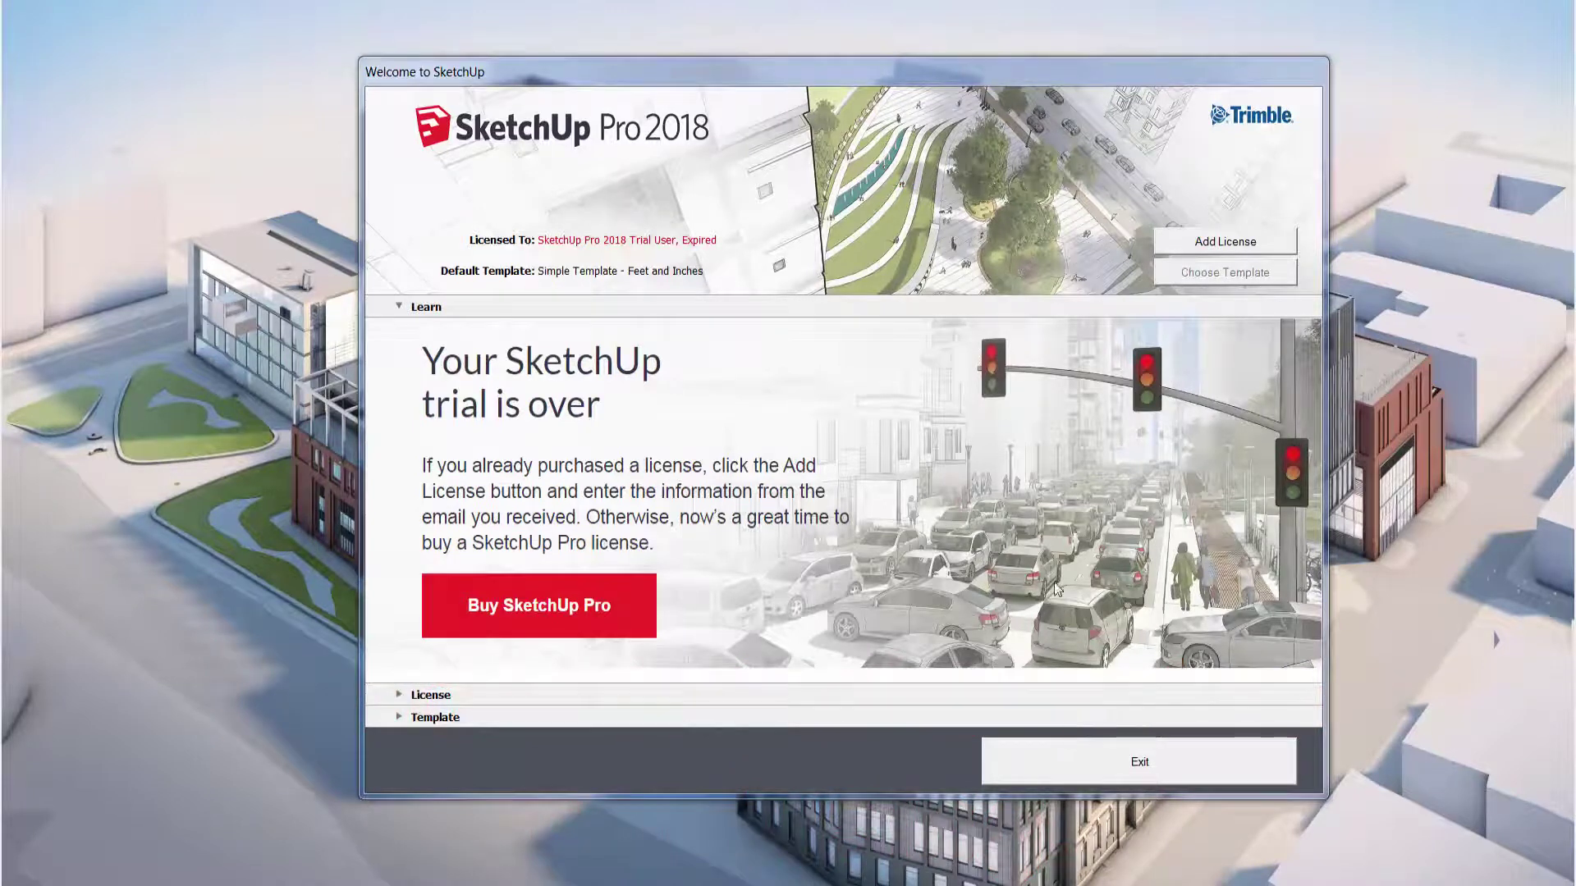
Step: Add the purchased SketchUp Pro 2018 license by entering its serial number and authorization code
{"action": "left_click", "coordinate": [1219, 240]}
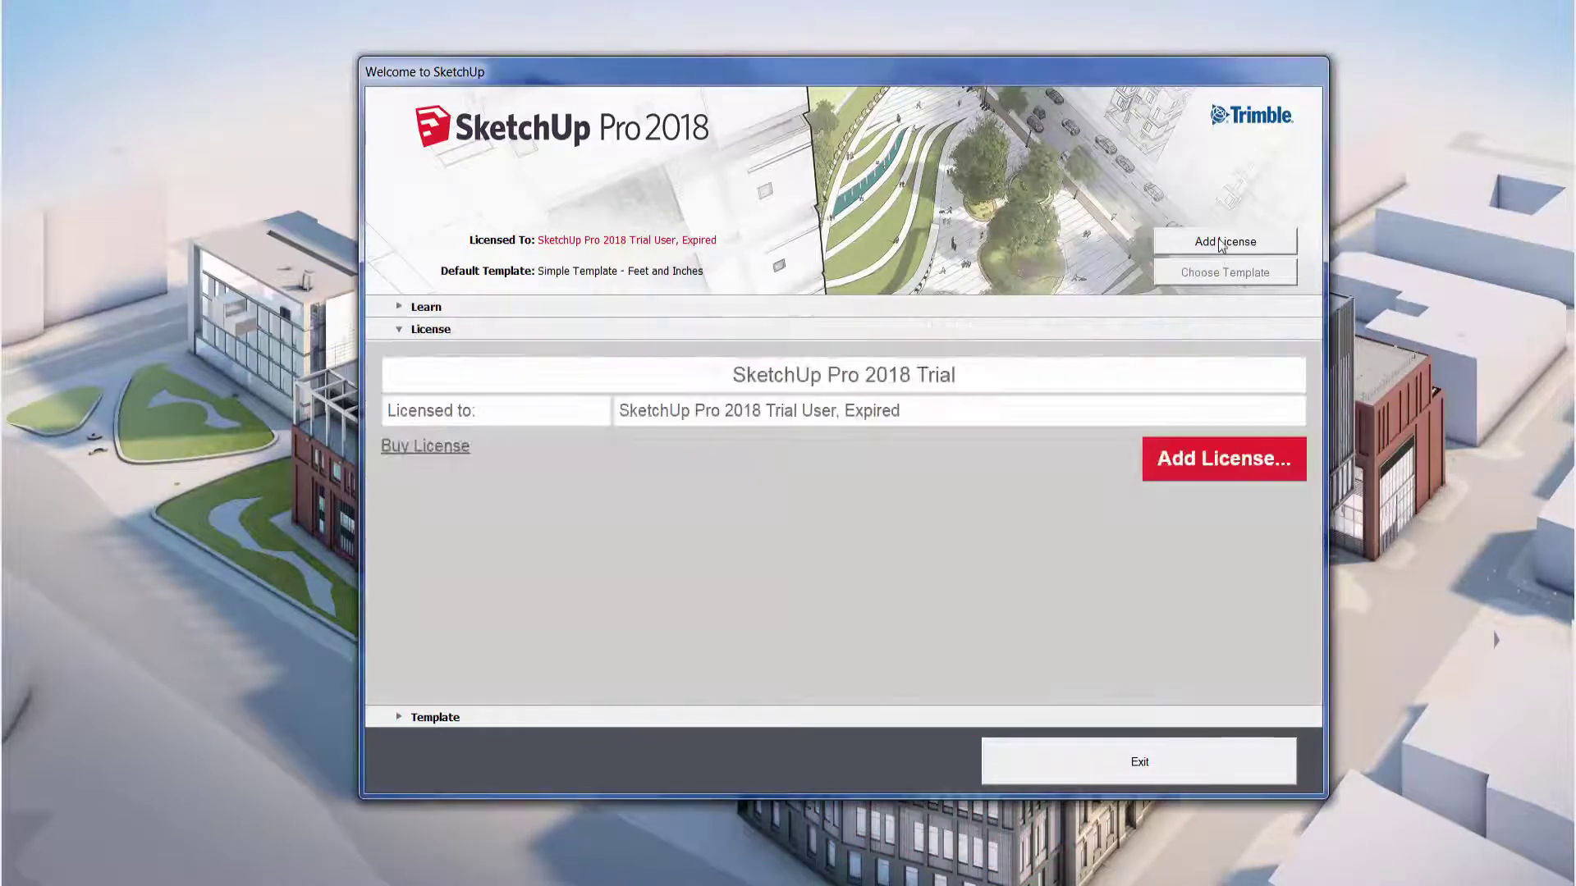
{"action": "left_click", "coordinate": [1225, 461]}
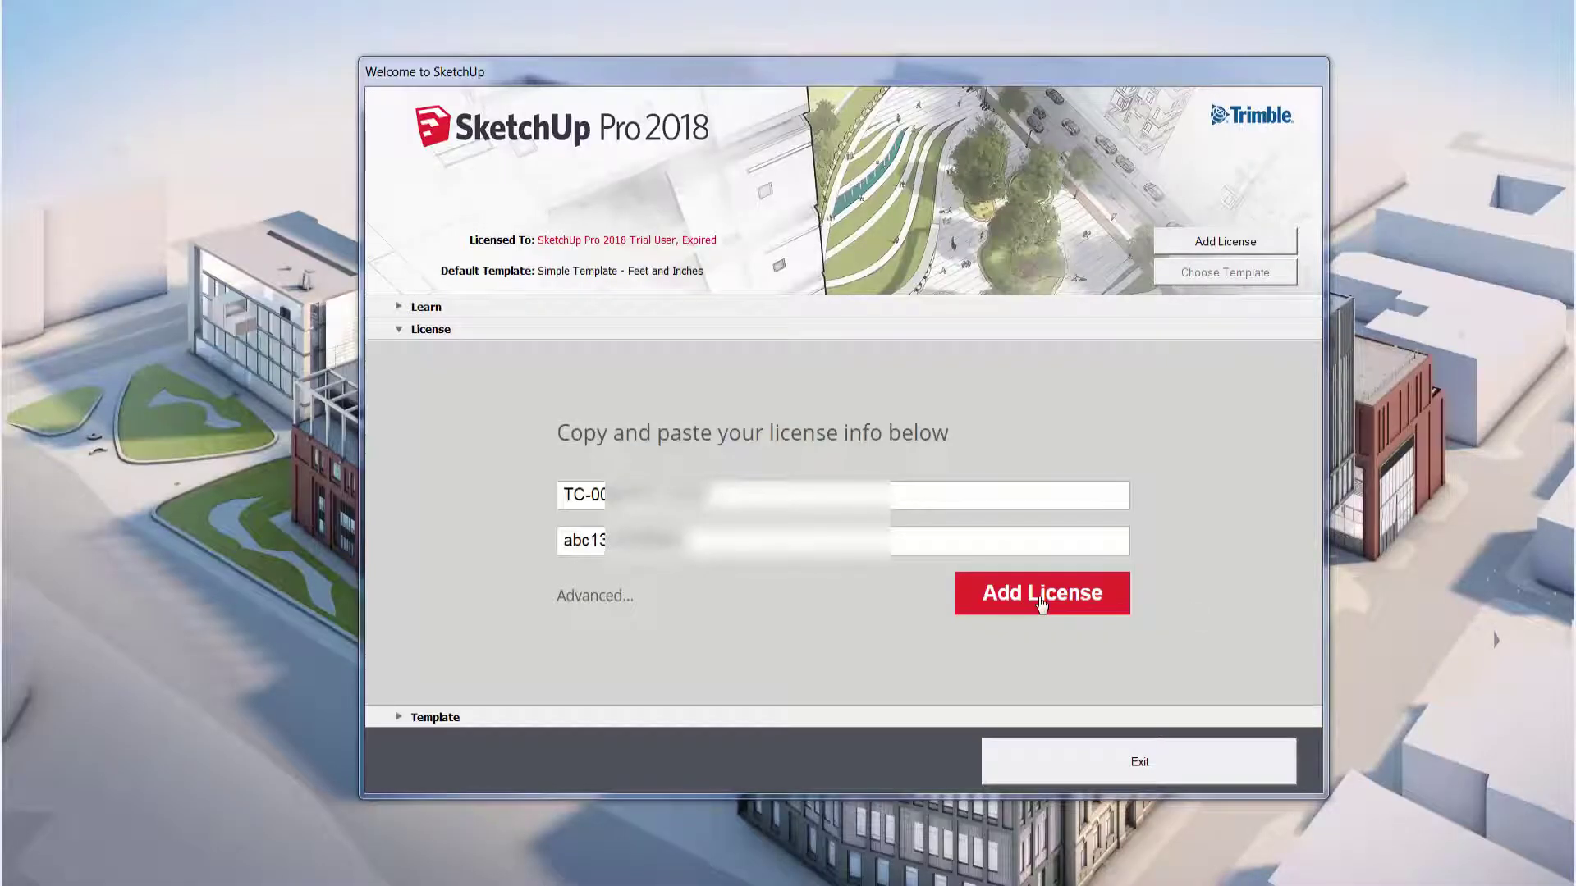
{"action": "left_click", "coordinate": [1036, 604]}
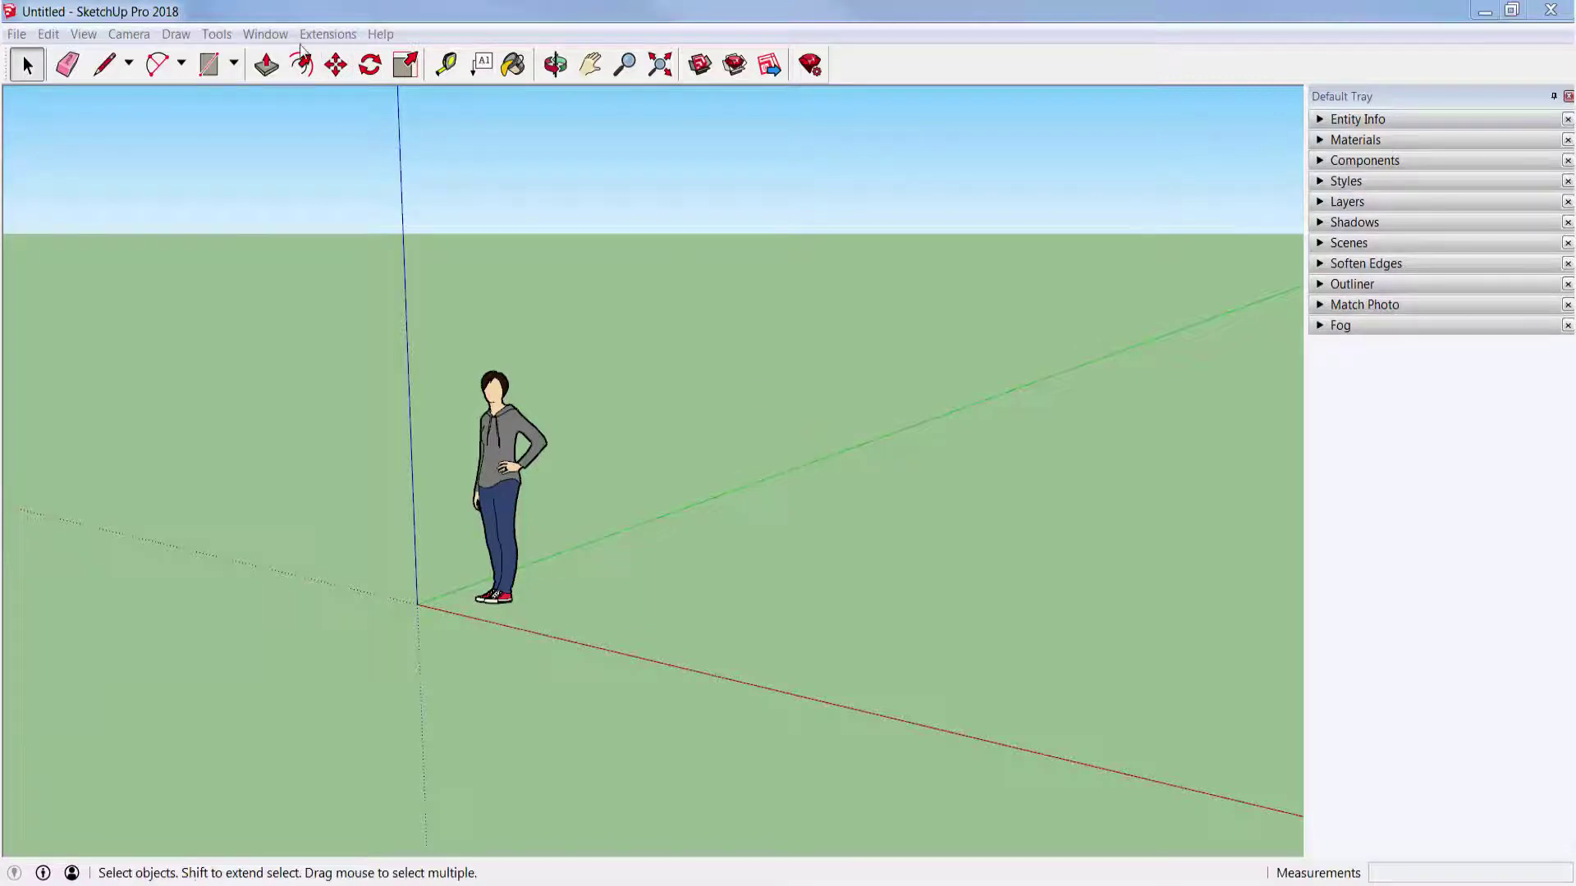
Step: Turn off the large tool buttons in the workspace preferences
{"action": "left_click", "coordinate": [264, 34]}
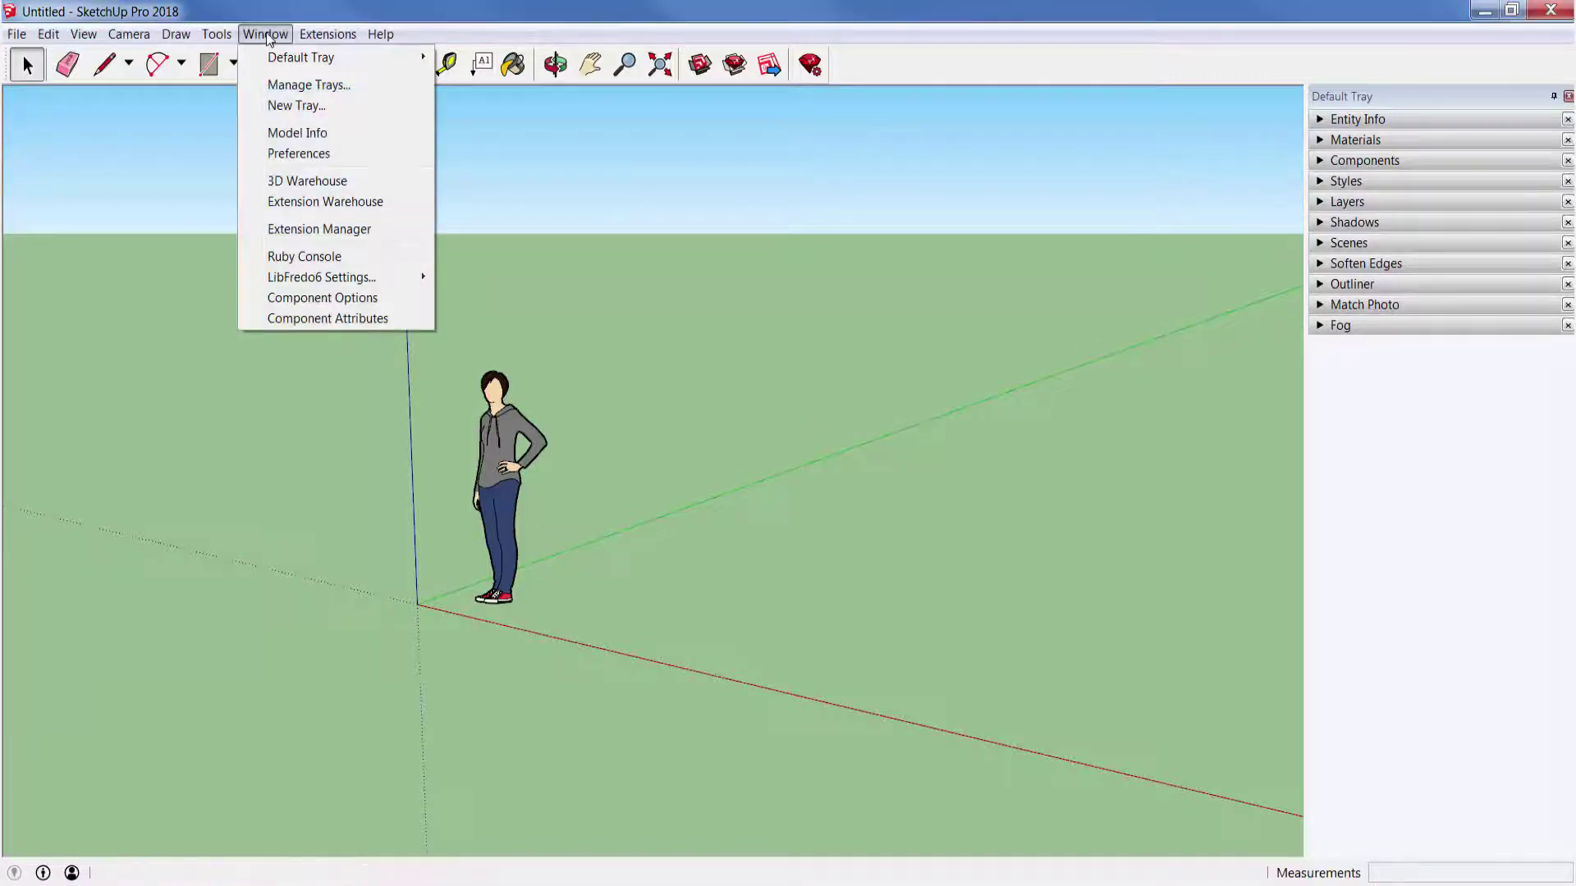
{"action": "left_click", "coordinate": [306, 155]}
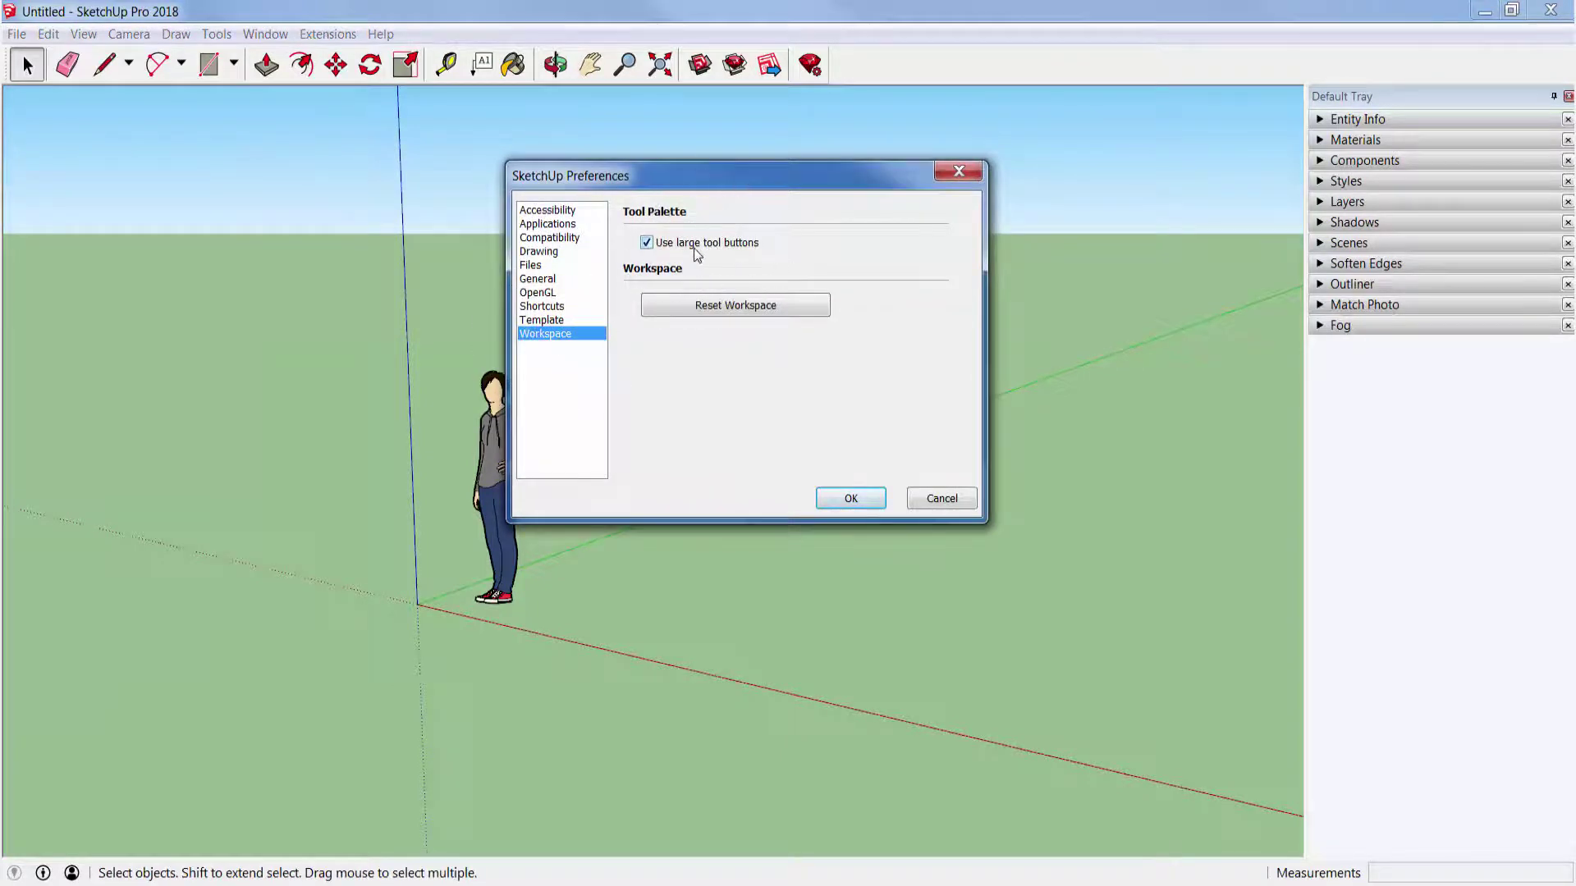
{"action": "left_click", "coordinate": [646, 244]}
{"action": "left_click", "coordinate": [851, 499]}
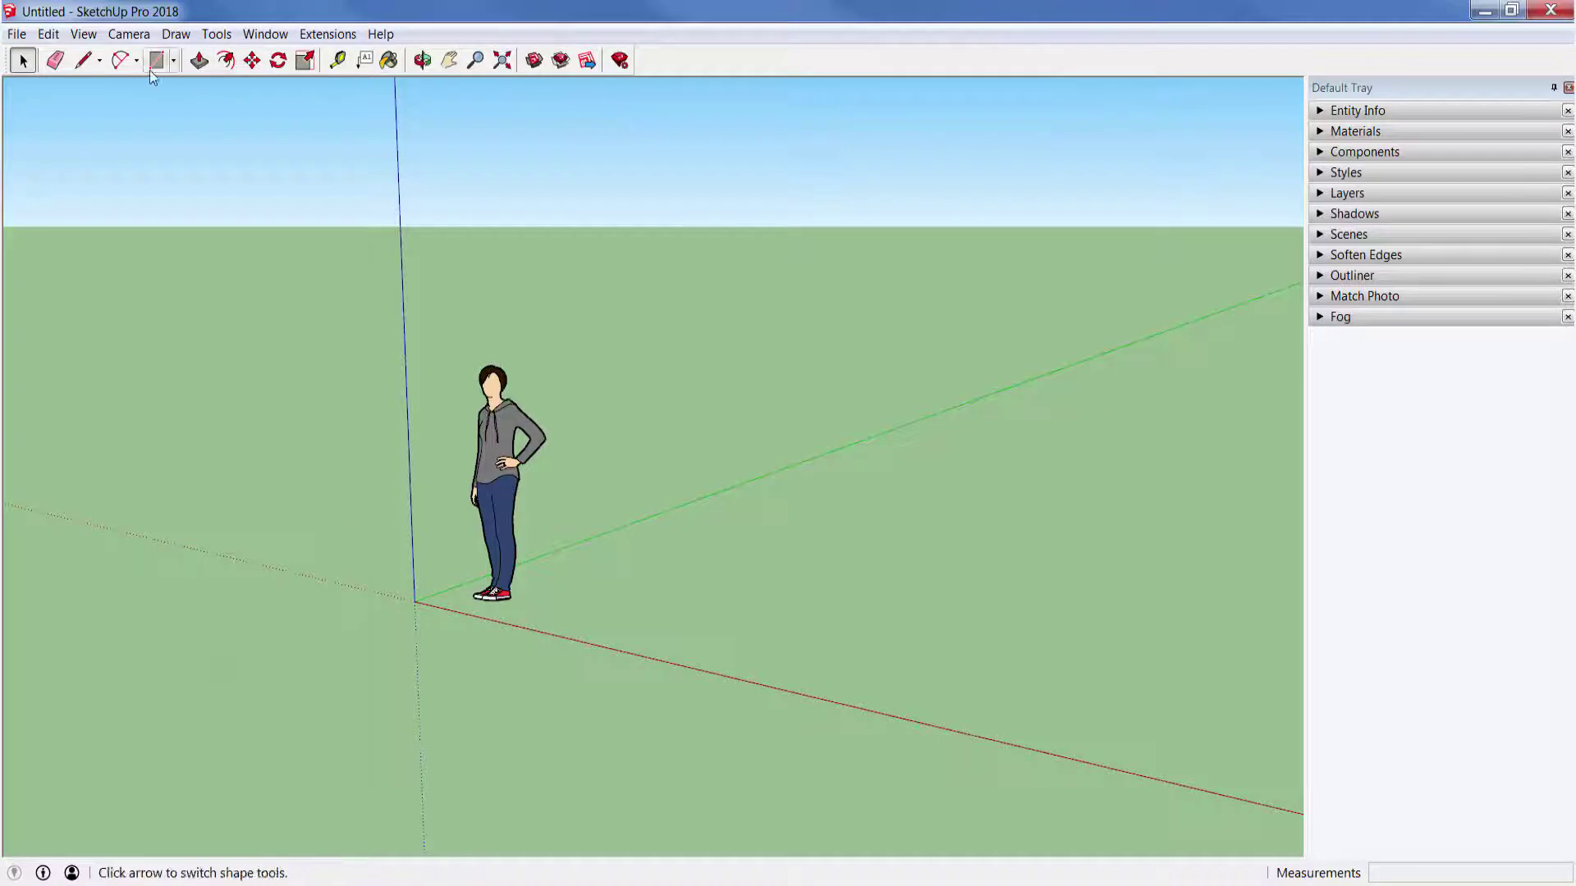
Step: Show the Large Tool Set, Layers and Location toolbars in addition to Getting Started
{"action": "left_click", "coordinate": [83, 34]}
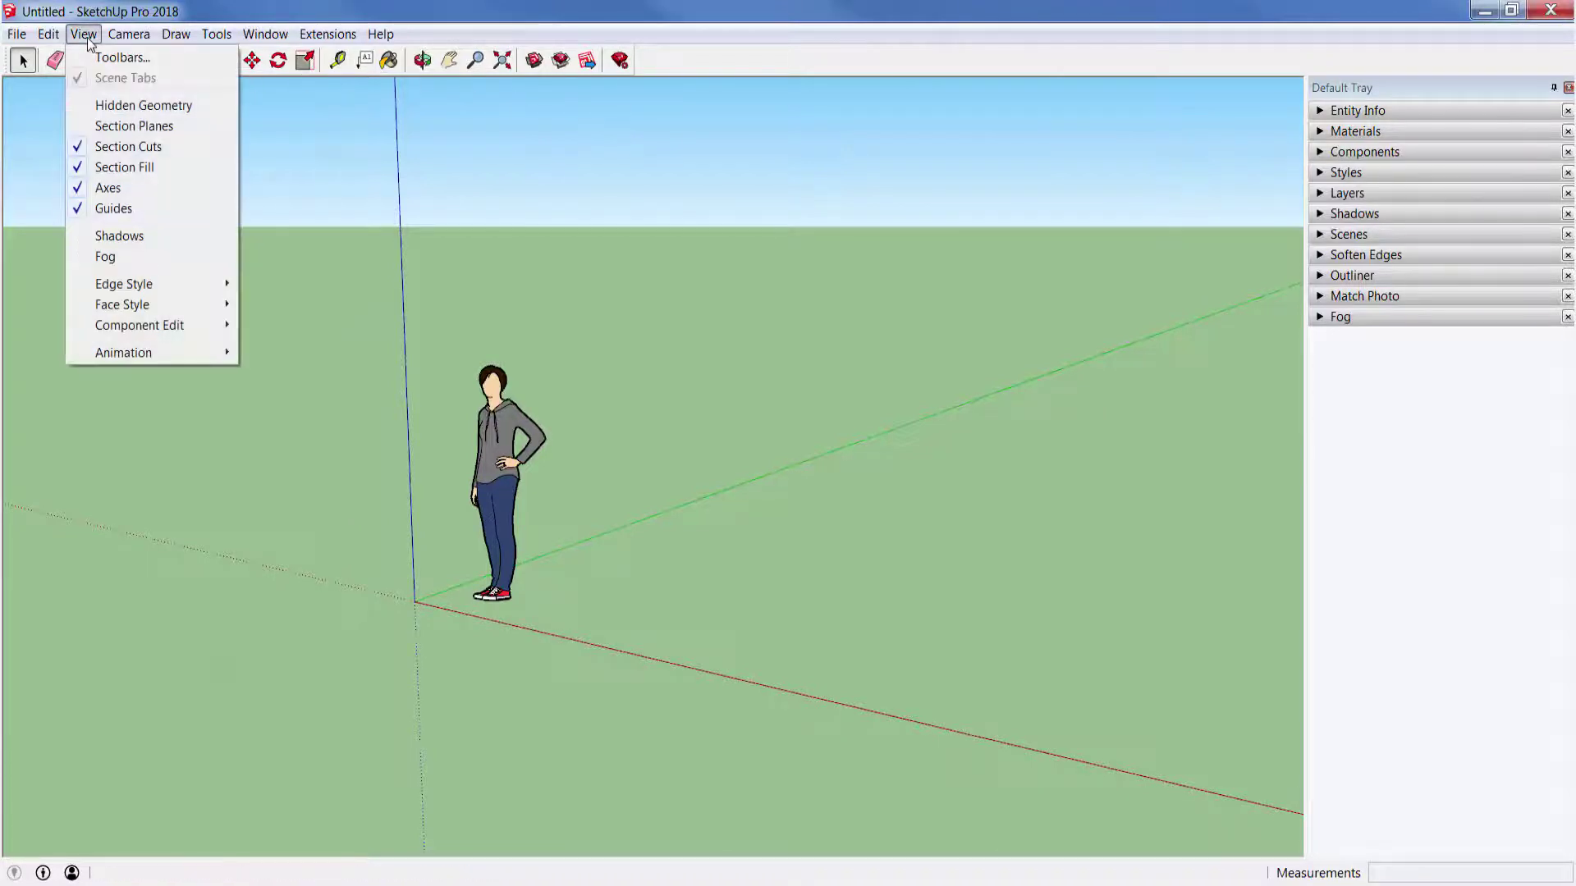
{"action": "left_click", "coordinate": [123, 58]}
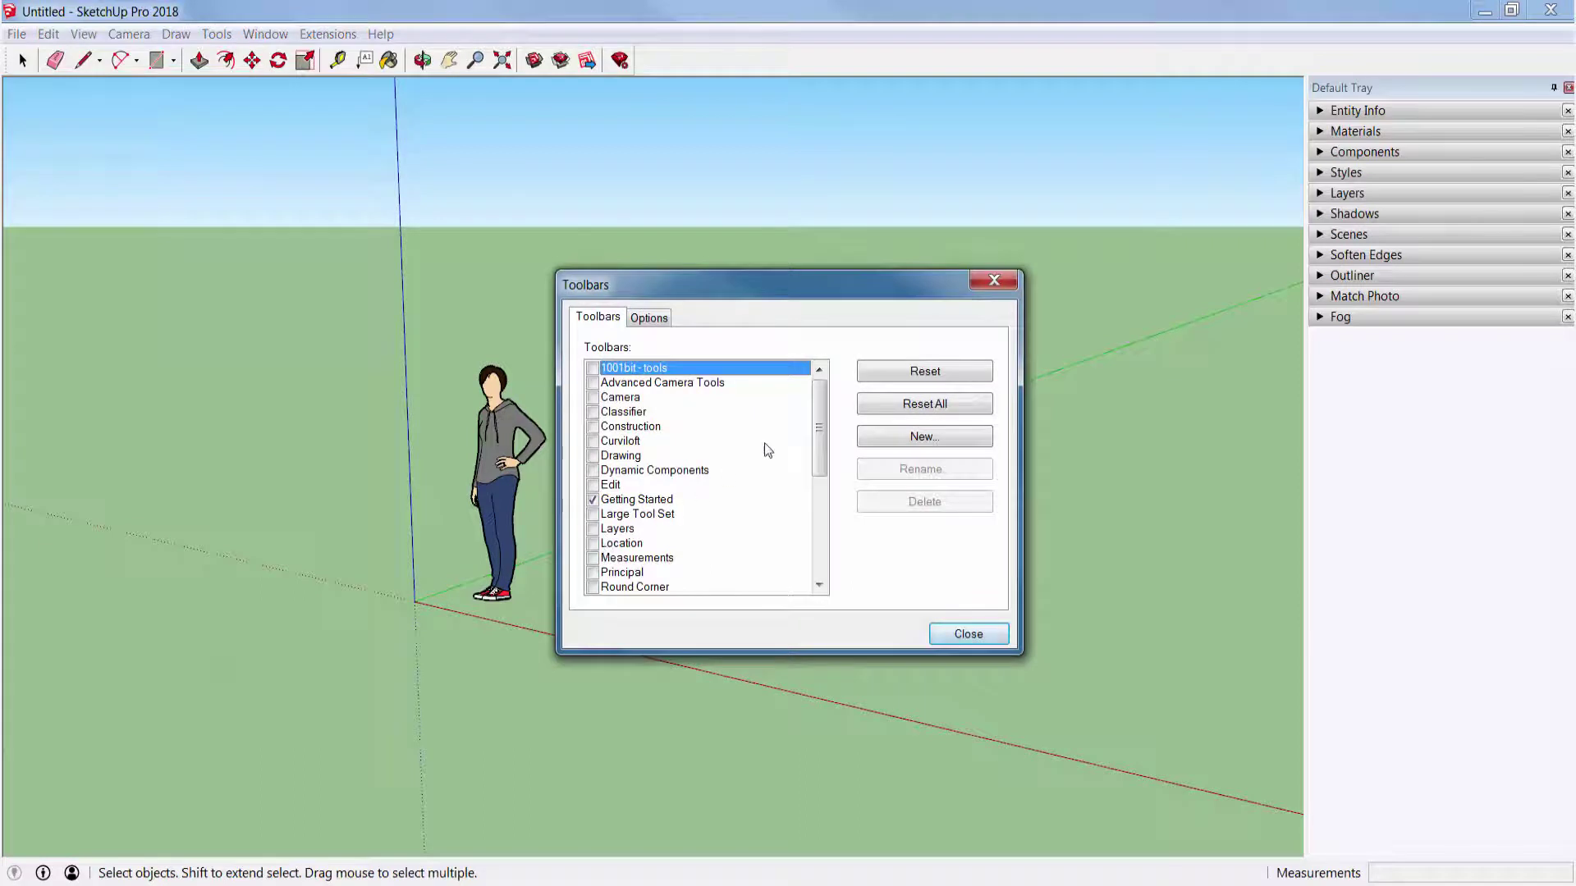
{"action": "left_click", "coordinate": [592, 514]}
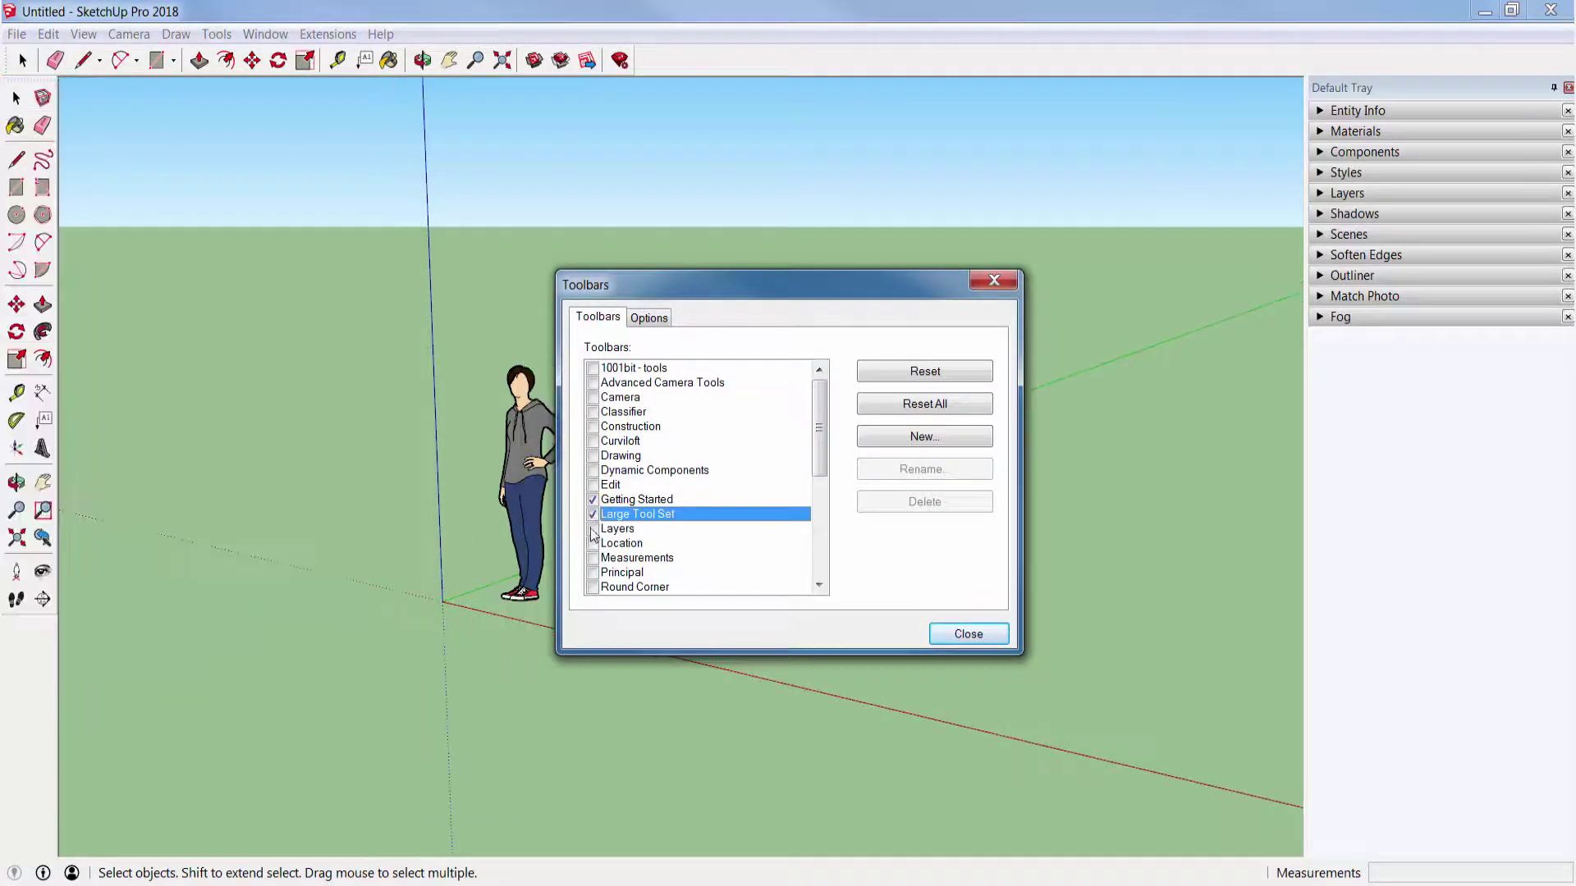
{"action": "left_click", "coordinate": [593, 528]}
{"action": "left_click", "coordinate": [593, 543]}
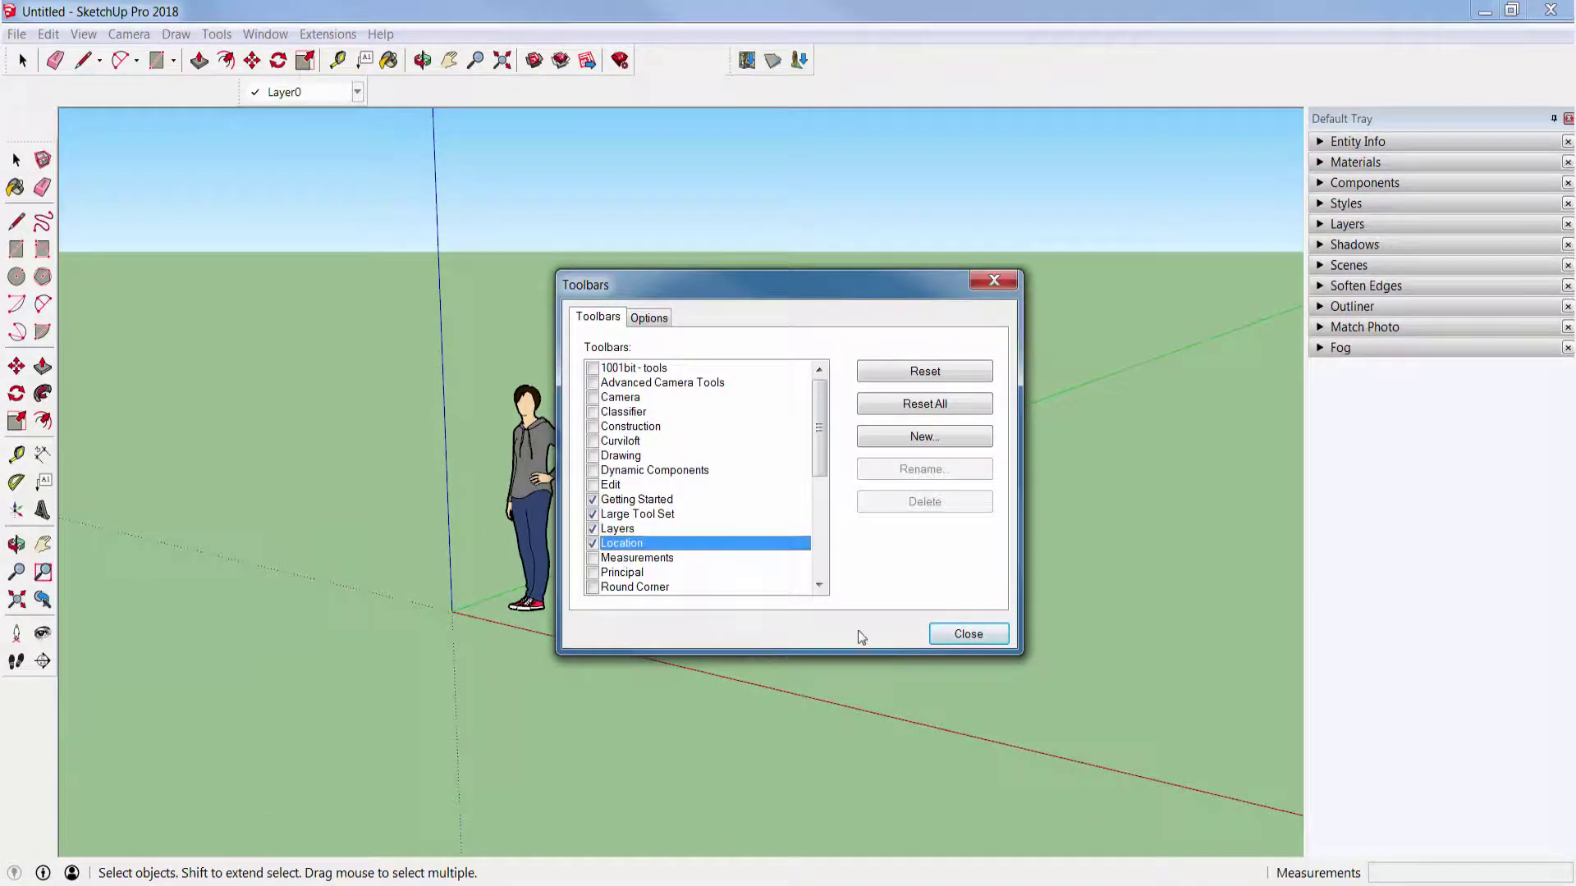
{"action": "left_click", "coordinate": [969, 634]}
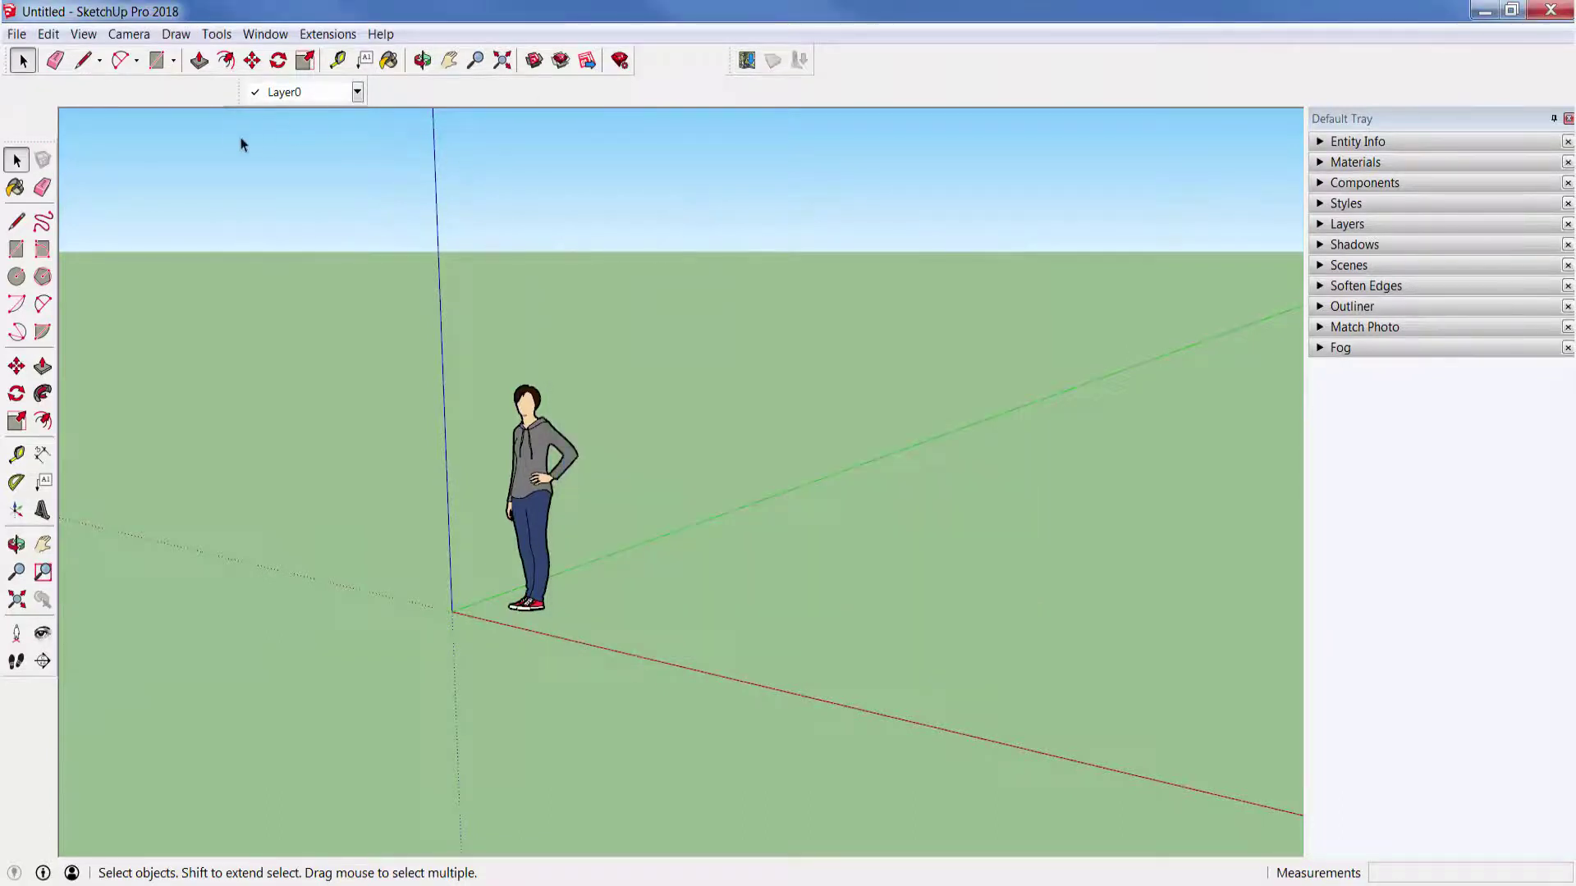
Step: Arrange the toolbars by docking Layers beneath the drawing area with the added Sandbox toolbar beside it, and moving the Large Tool Set up
{"action": "left_click_drag", "start_coordinate": [235, 91], "coordinate": [51, 859]}
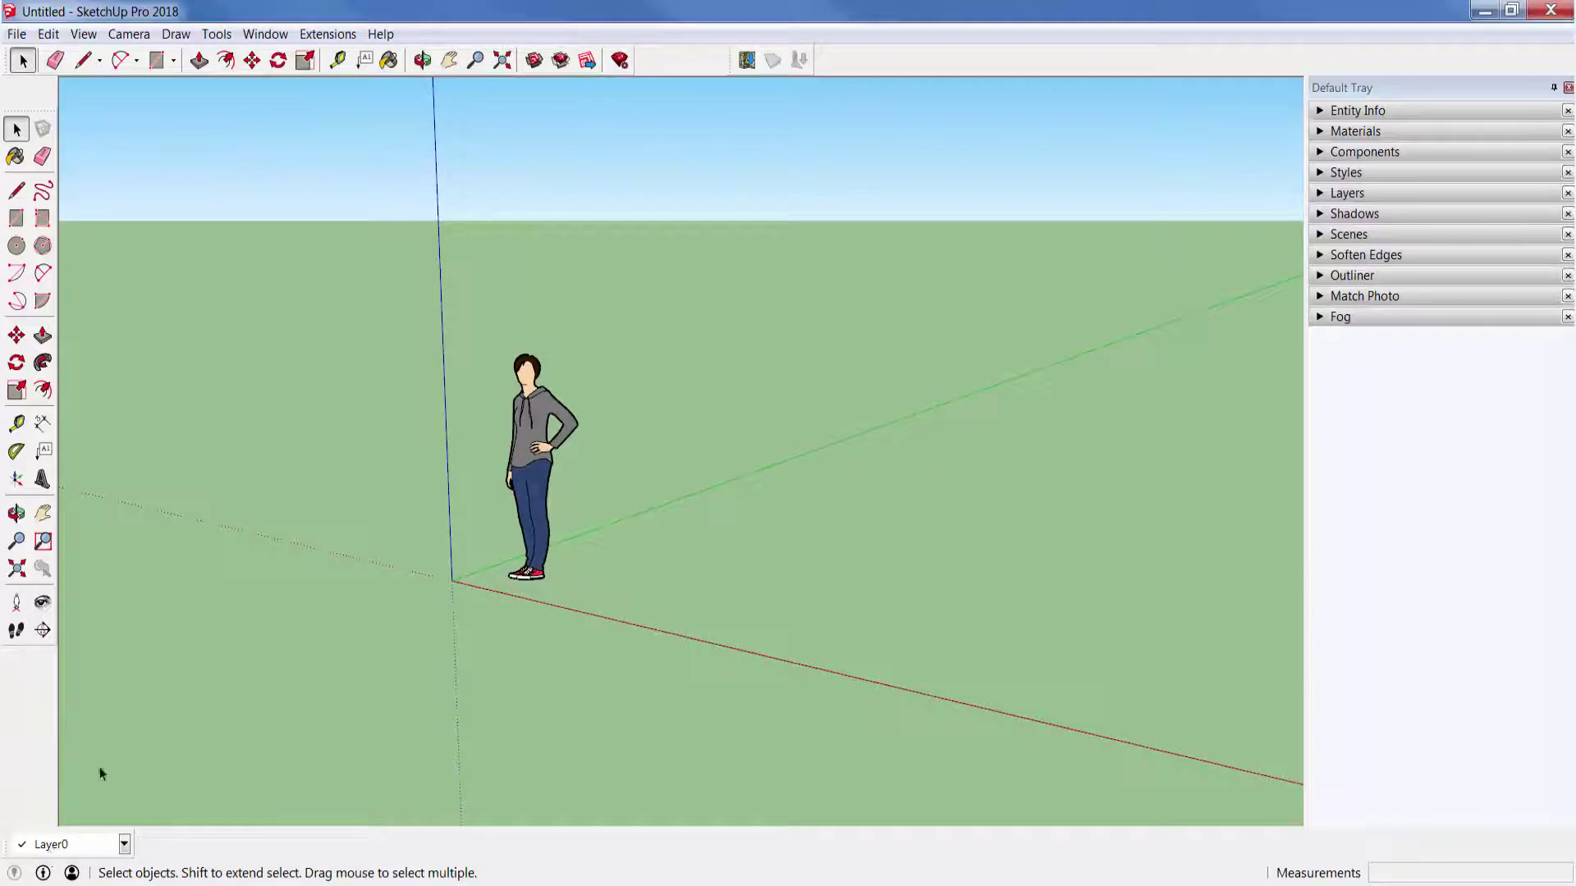
{"action": "left_click_drag", "start_coordinate": [45, 107], "coordinate": [99, 80]}
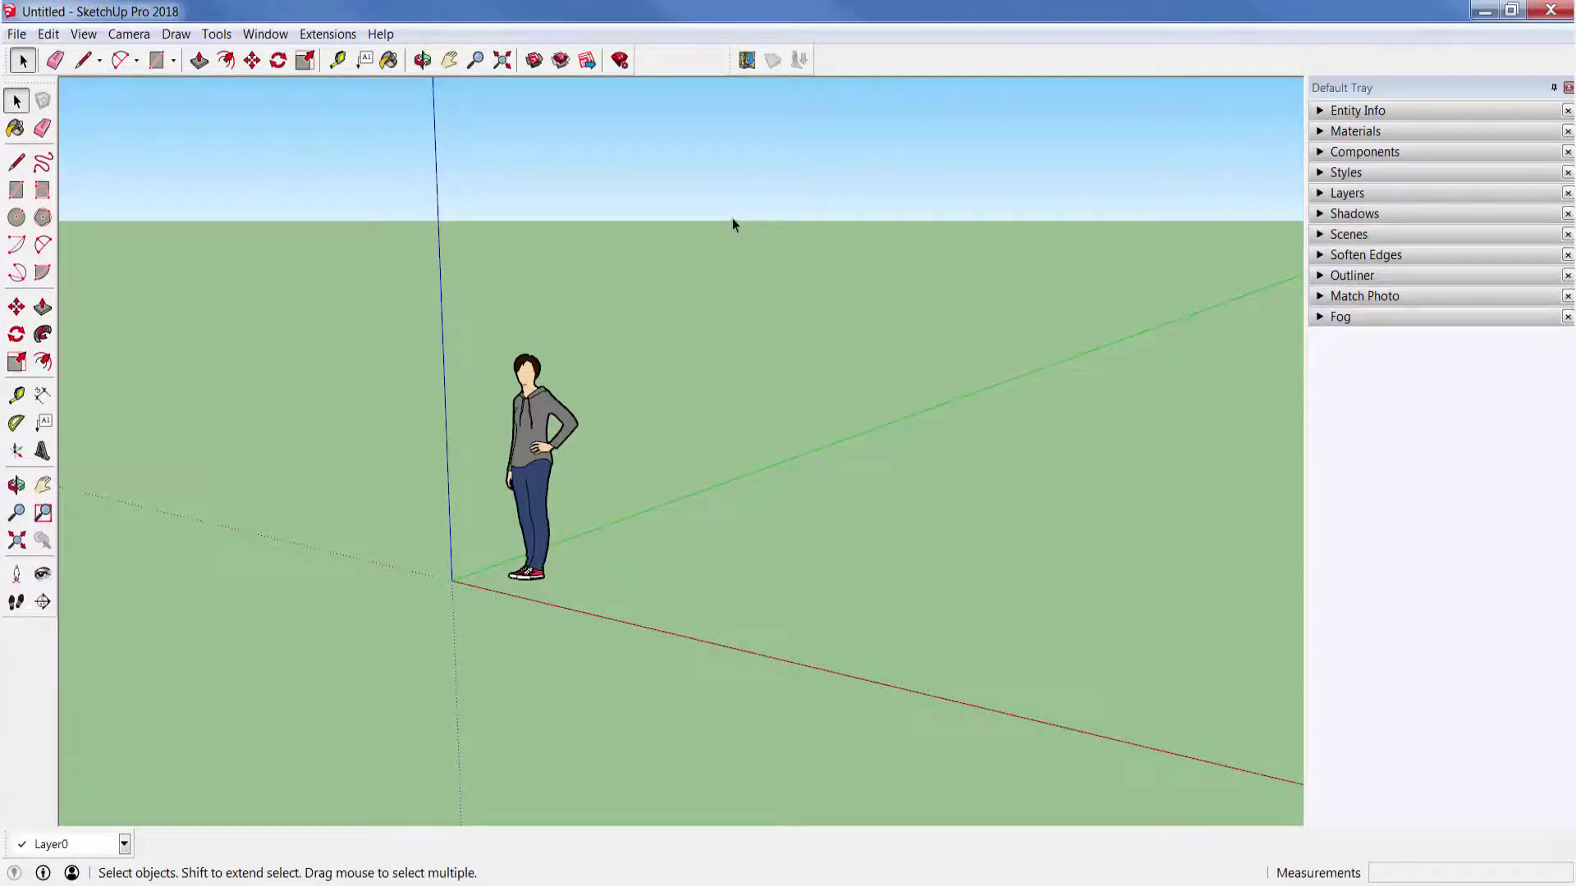
{"action": "right_click", "coordinate": [925, 57]}
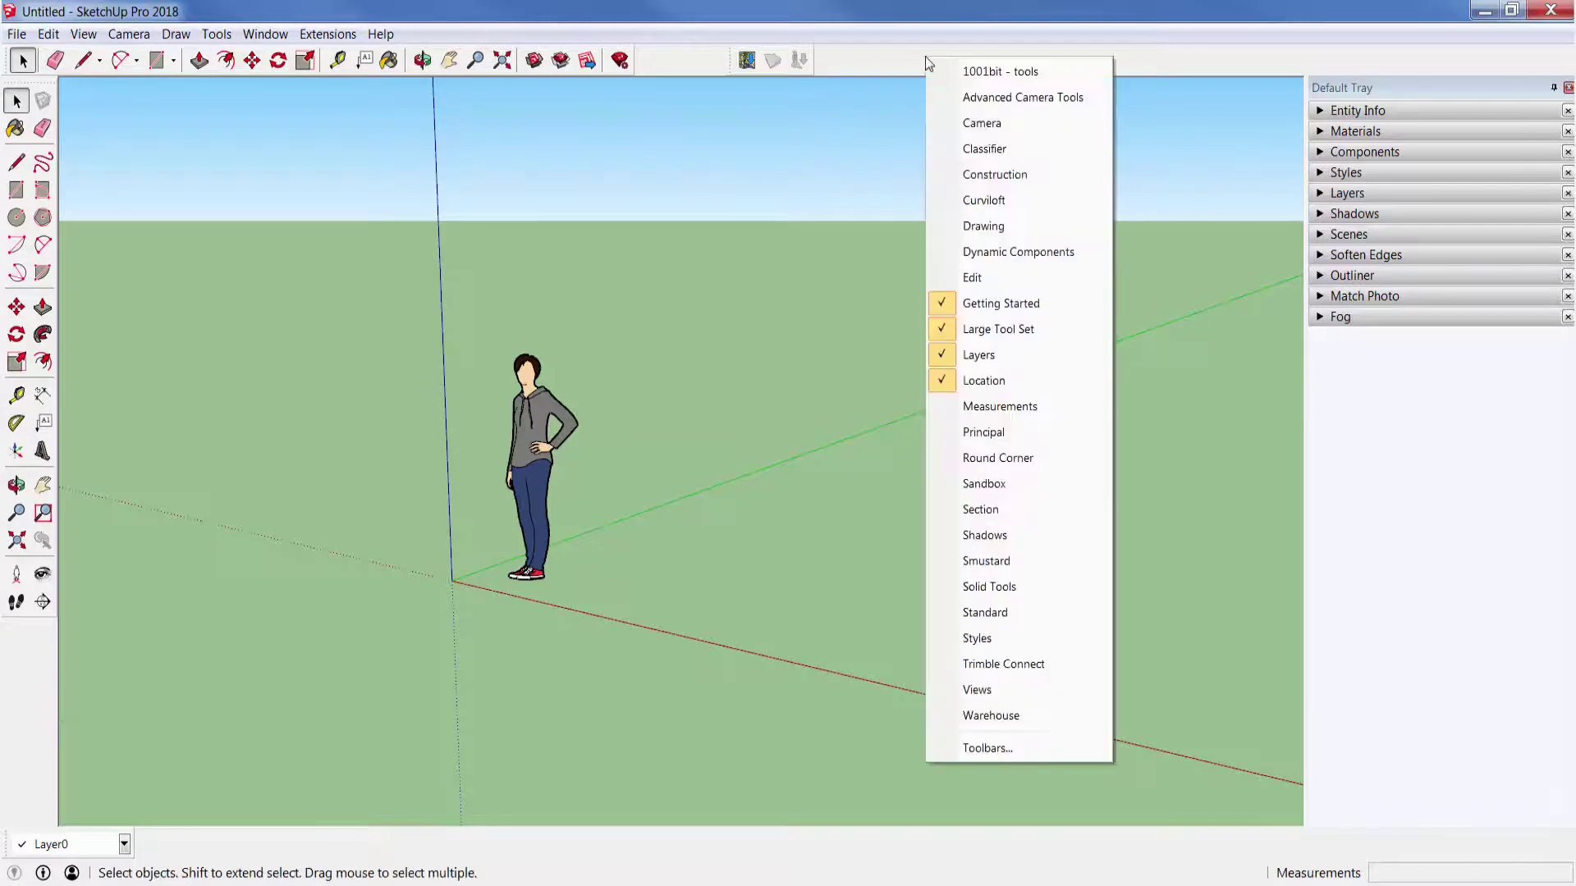
{"action": "right_click", "coordinate": [540, 55]}
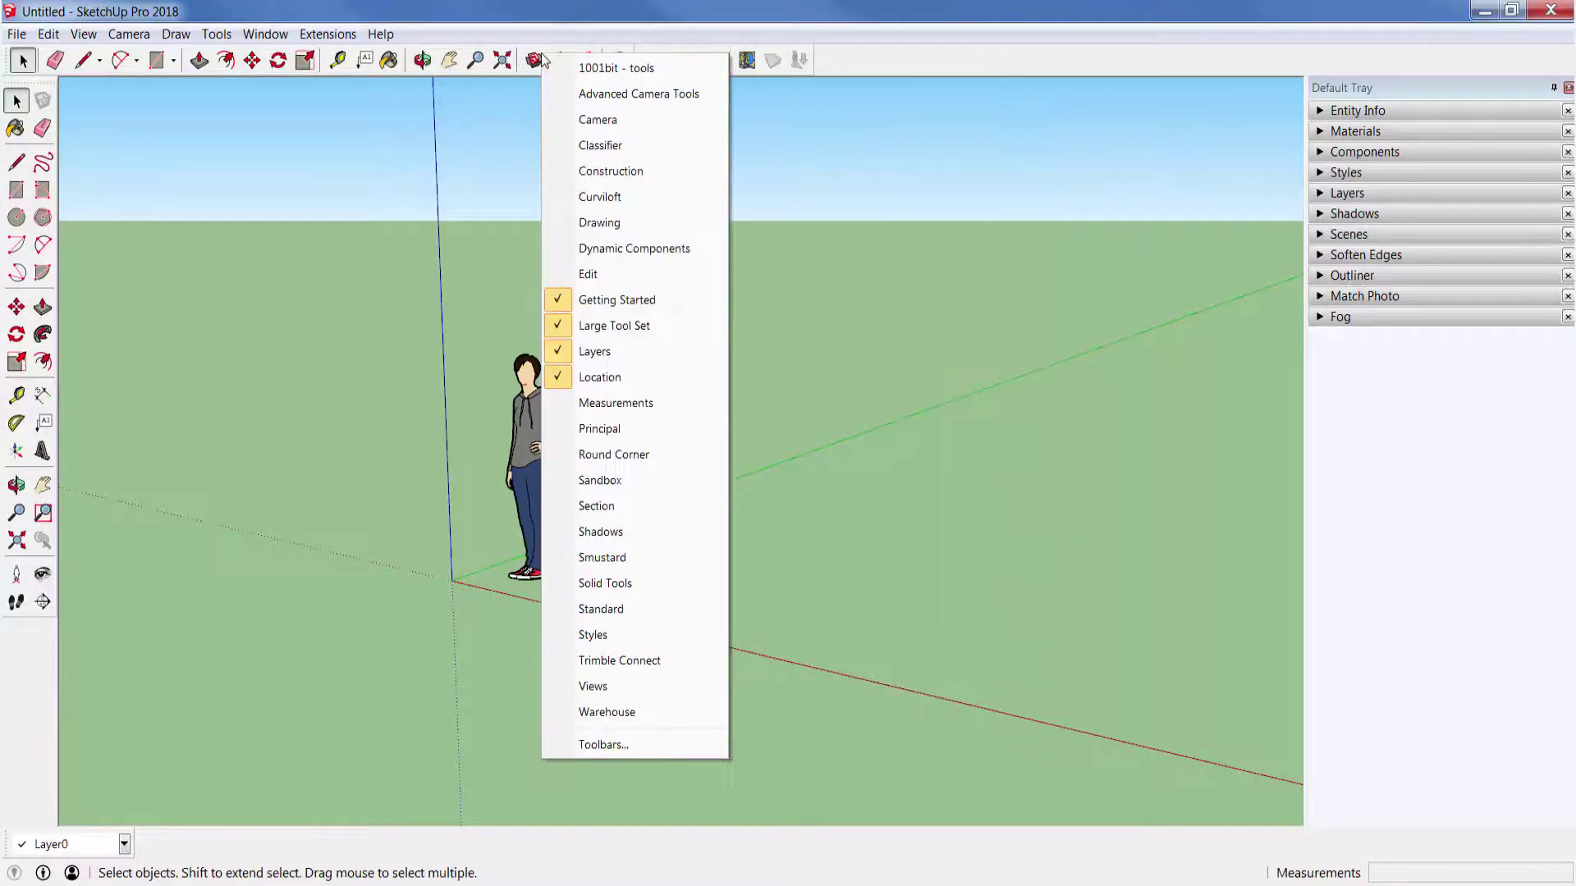
{"action": "left_click", "coordinate": [597, 482]}
{"action": "left_click_drag", "start_coordinate": [152, 703], "coordinate": [297, 829]}
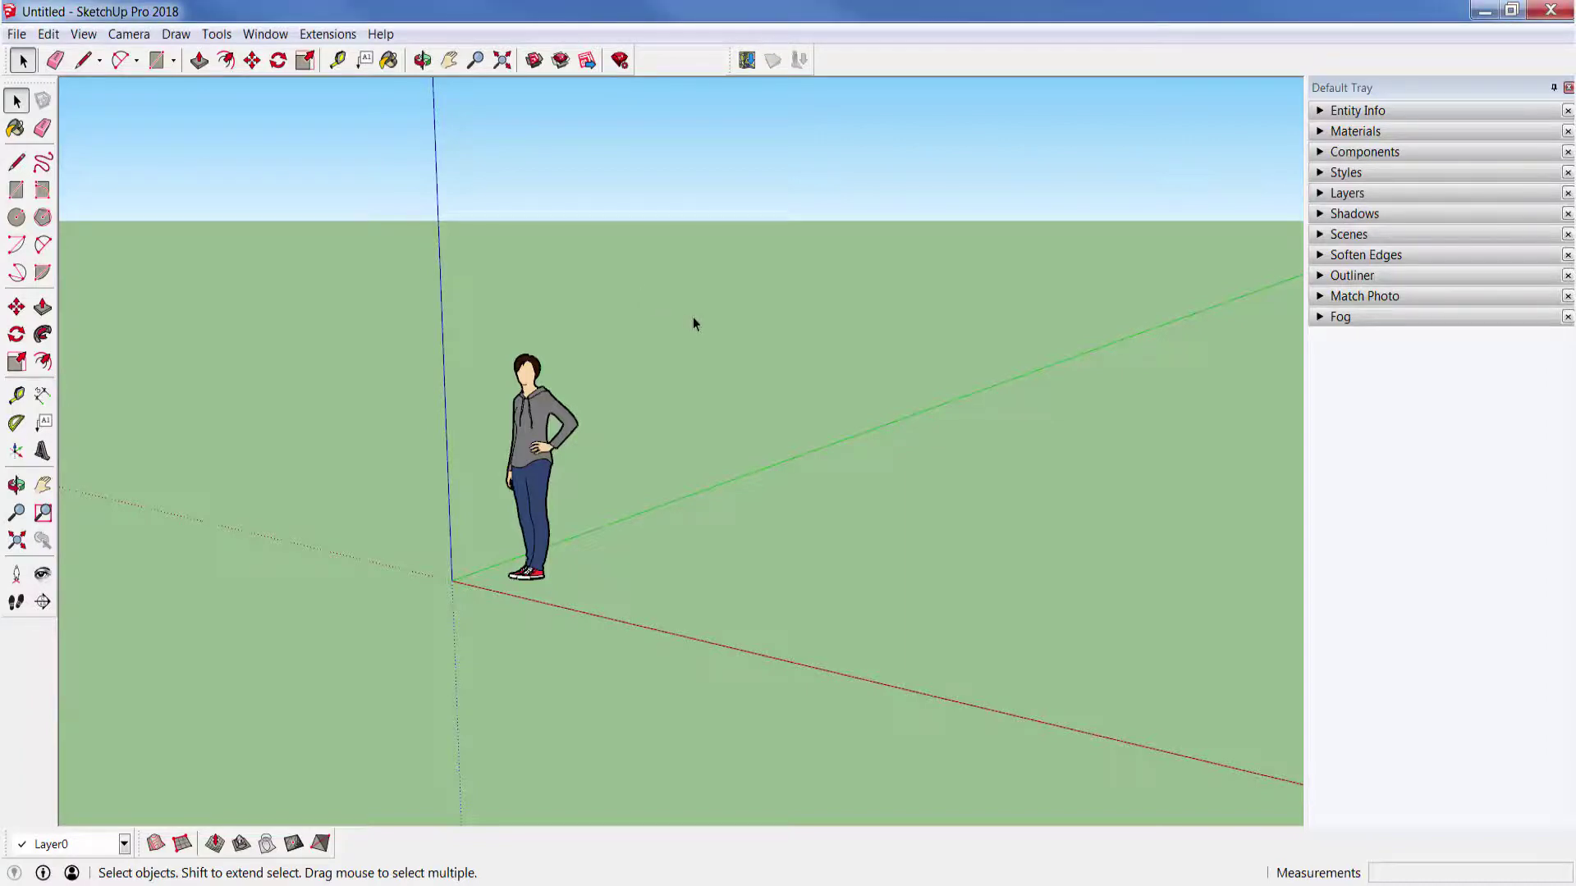
Step: Set the default drawing template to Construction Documentation - Millimeters in the preferences
{"action": "left_click", "coordinate": [261, 36]}
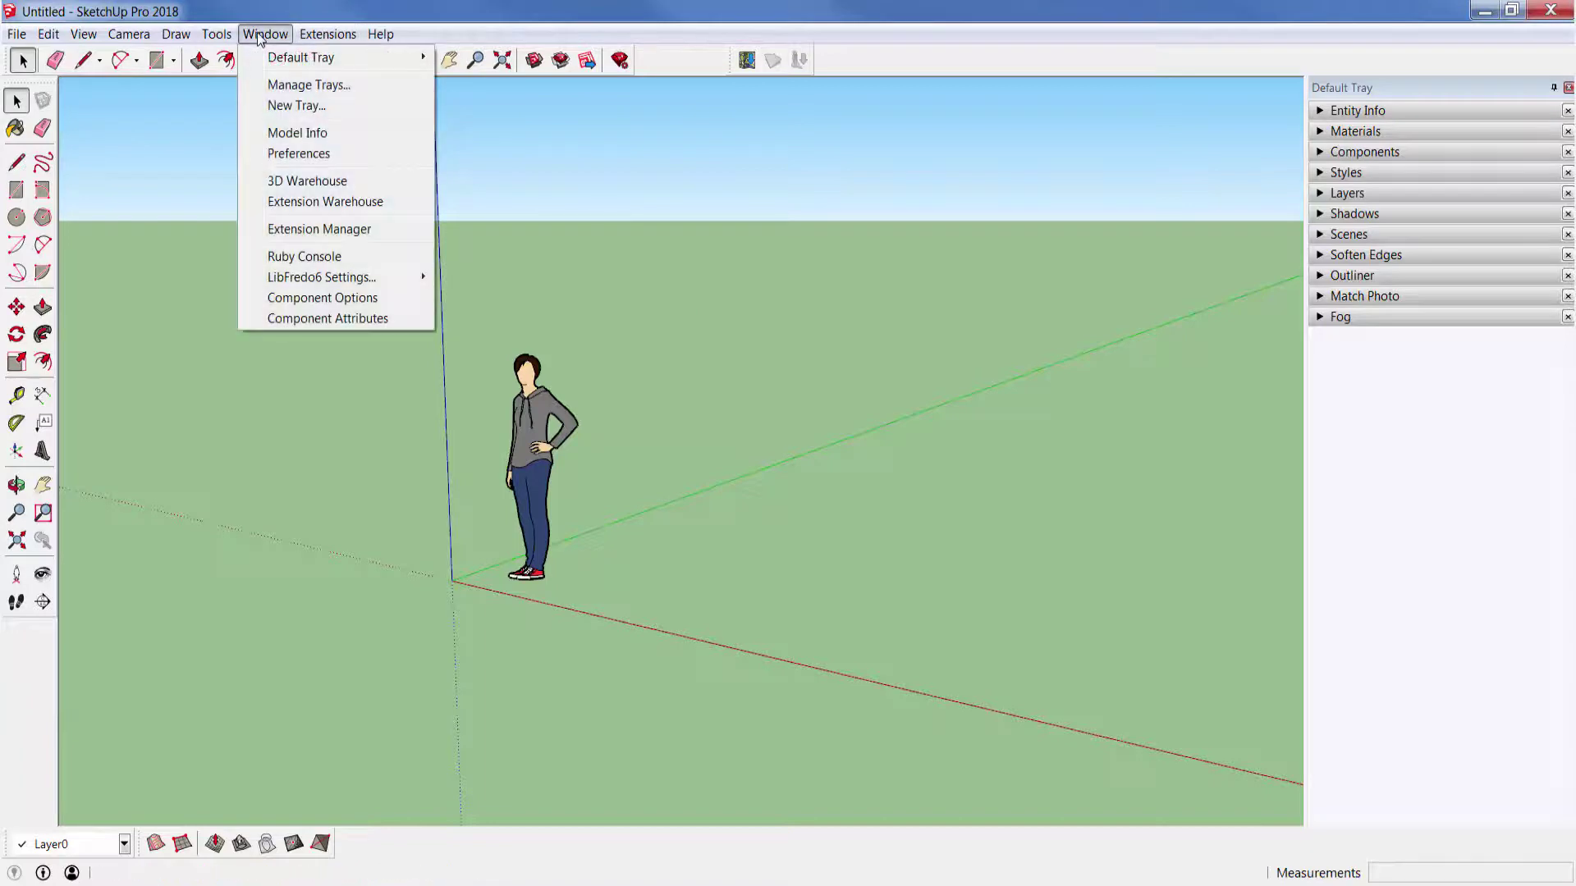
{"action": "left_click", "coordinate": [310, 156]}
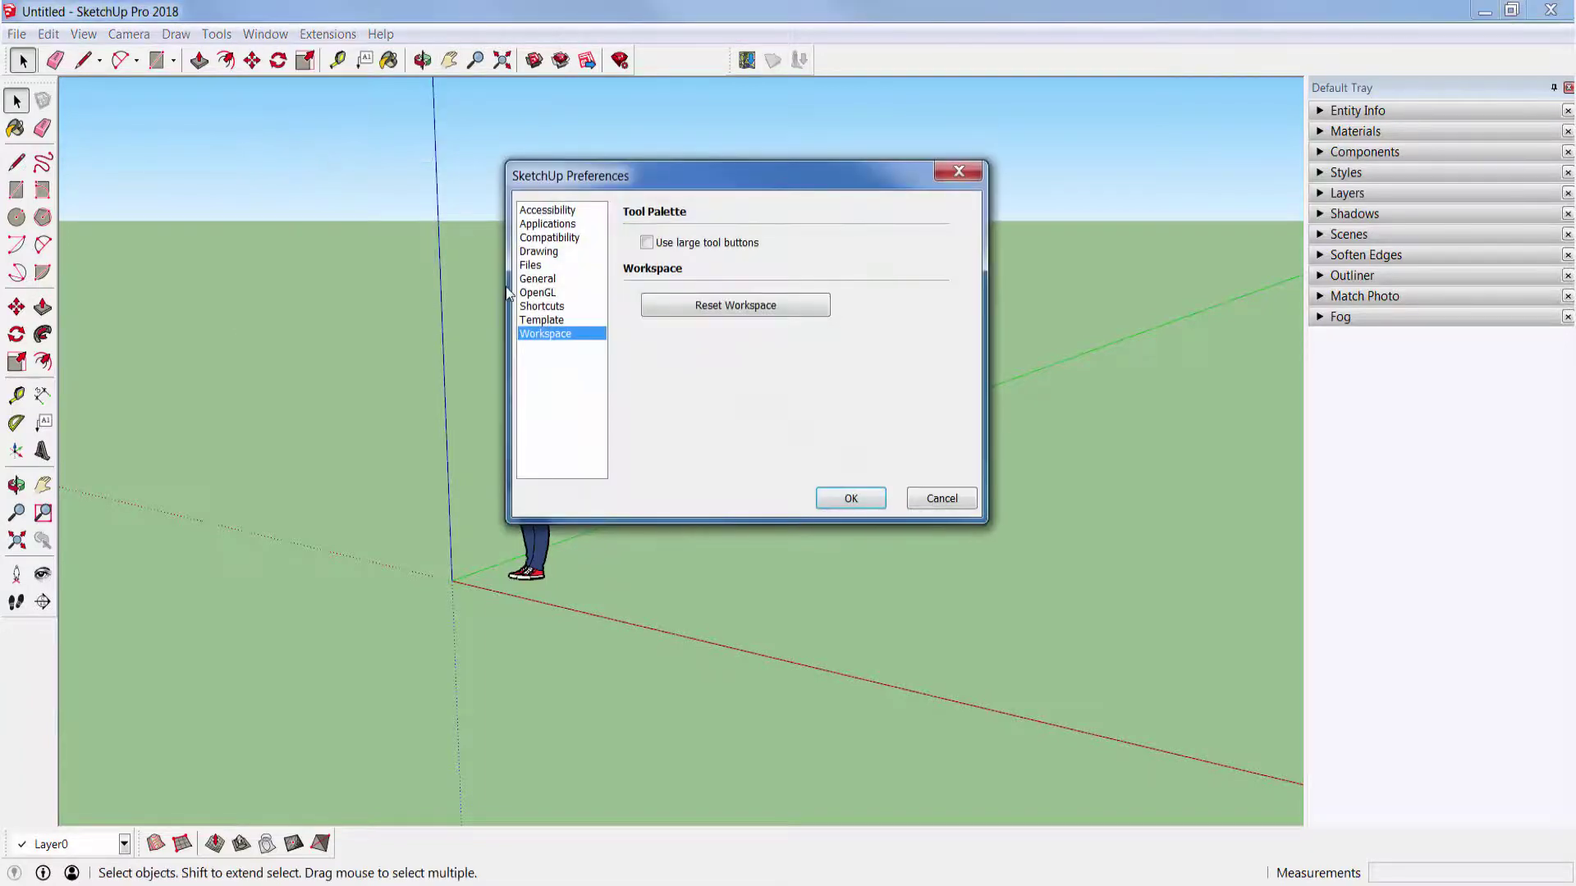
{"action": "left_click", "coordinate": [557, 320]}
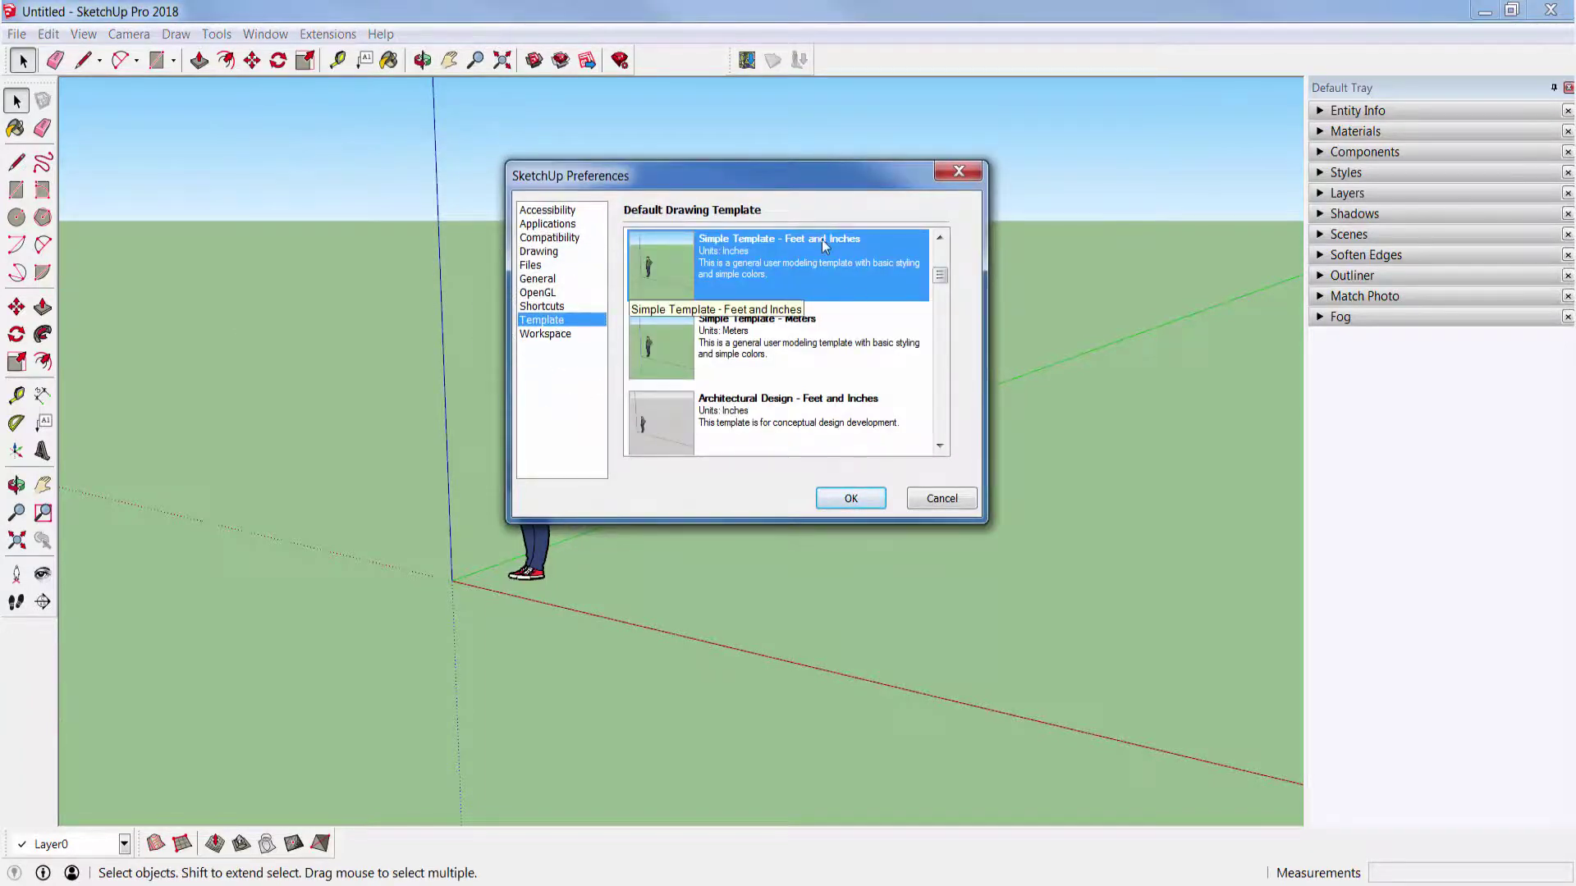
{"action": "left_click_drag", "start_coordinate": [942, 279], "coordinate": [941, 324]}
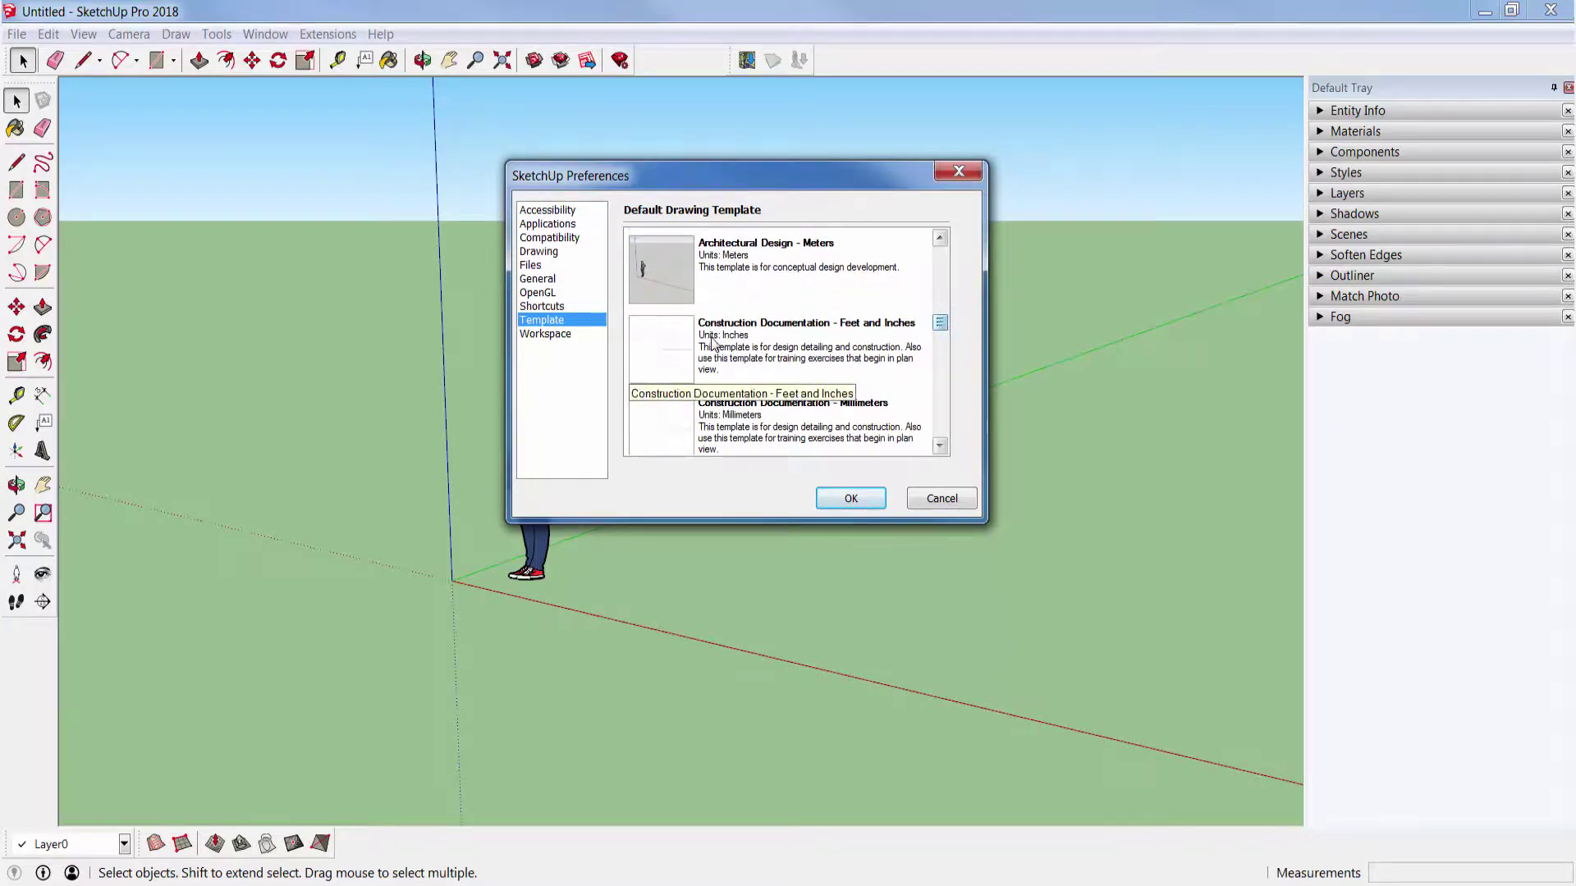
{"action": "left_click", "coordinate": [848, 416]}
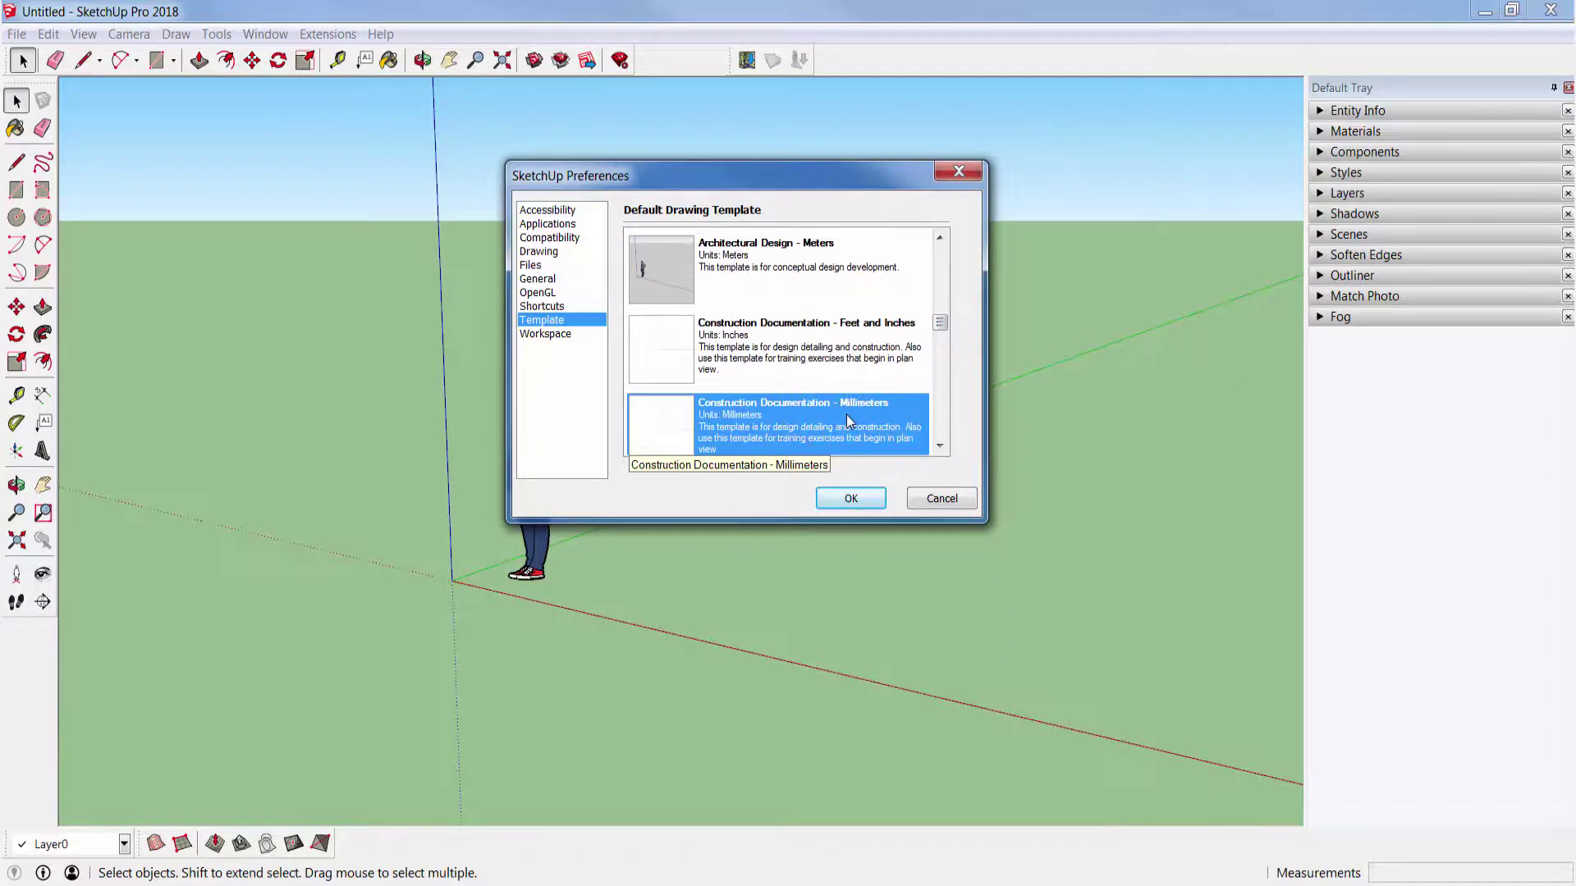
{"action": "left_click", "coordinate": [851, 498]}
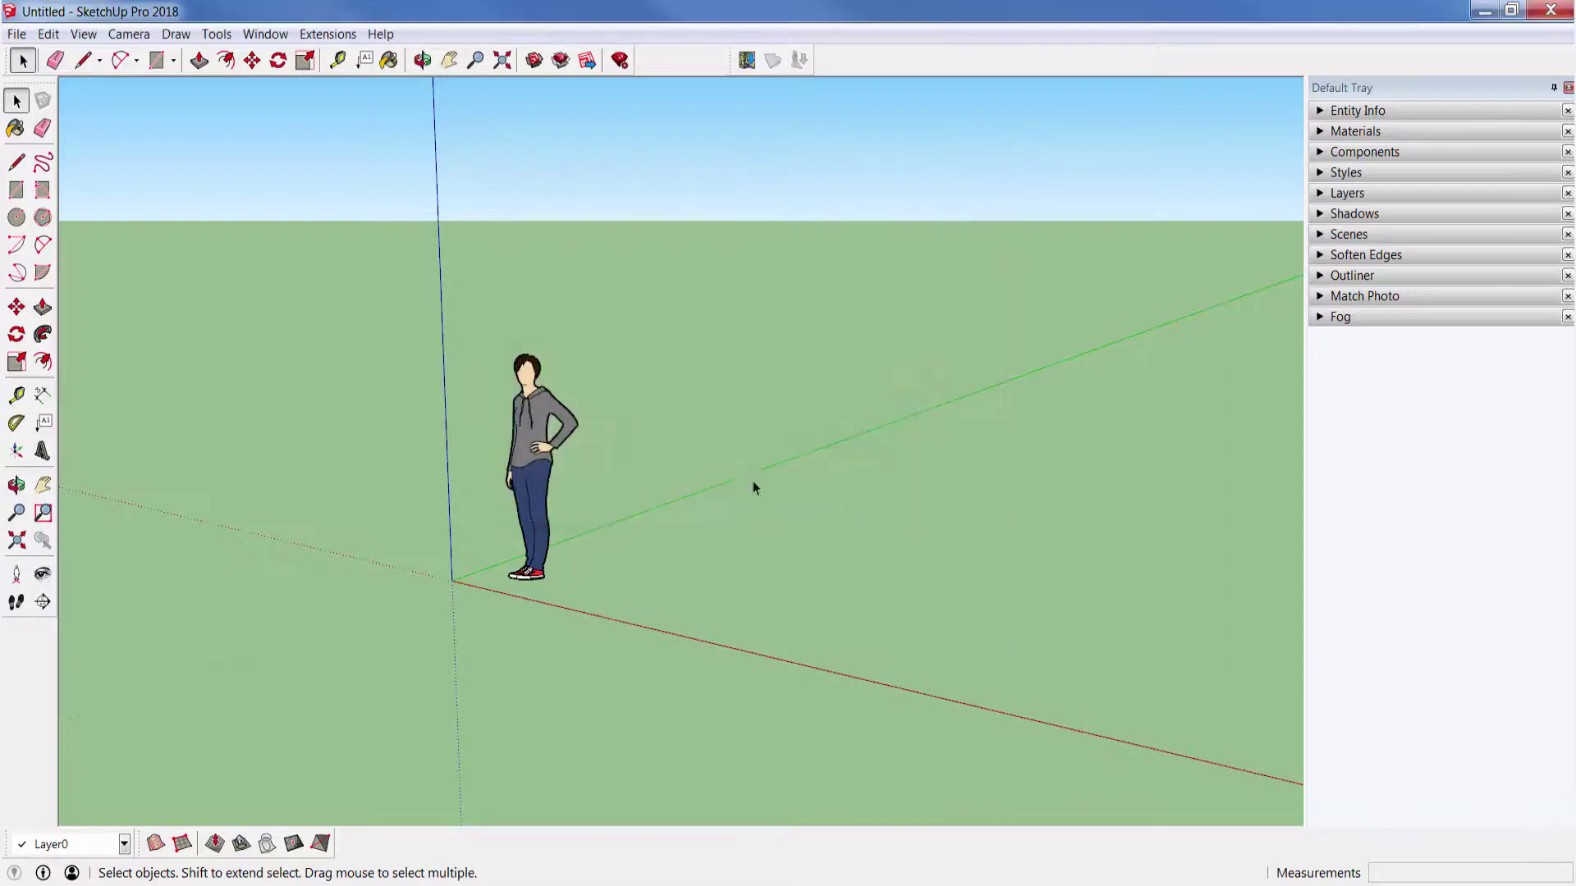
Step: Start a new model and draw a rectangle on the ground plane from the origin between the positive red and green axes
{"action": "left_click", "coordinate": [17, 33]}
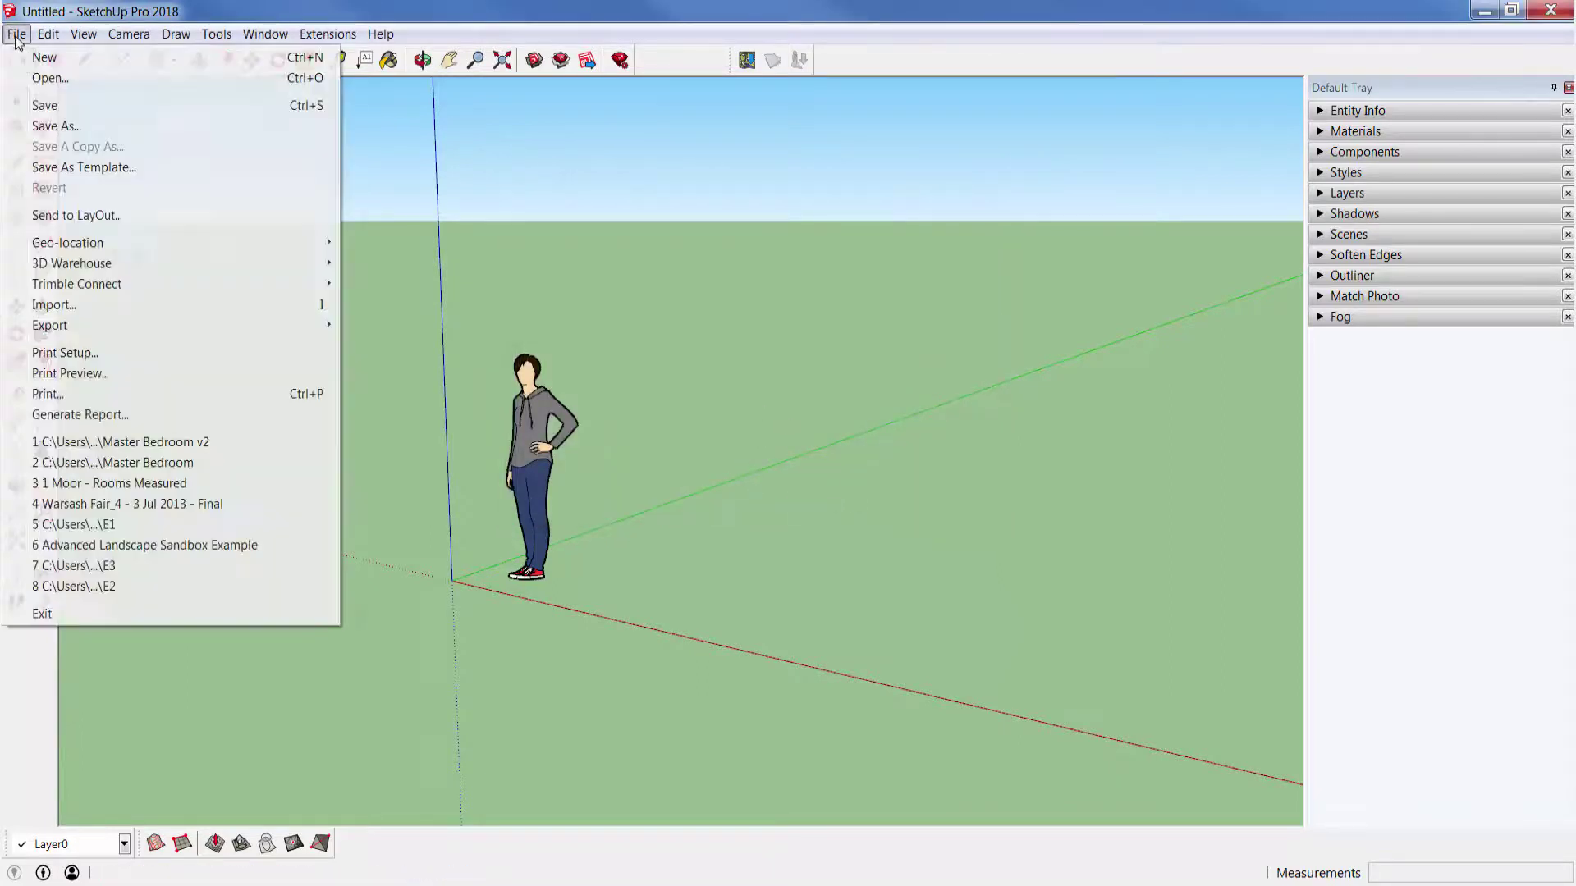
{"action": "left_click", "coordinate": [39, 57]}
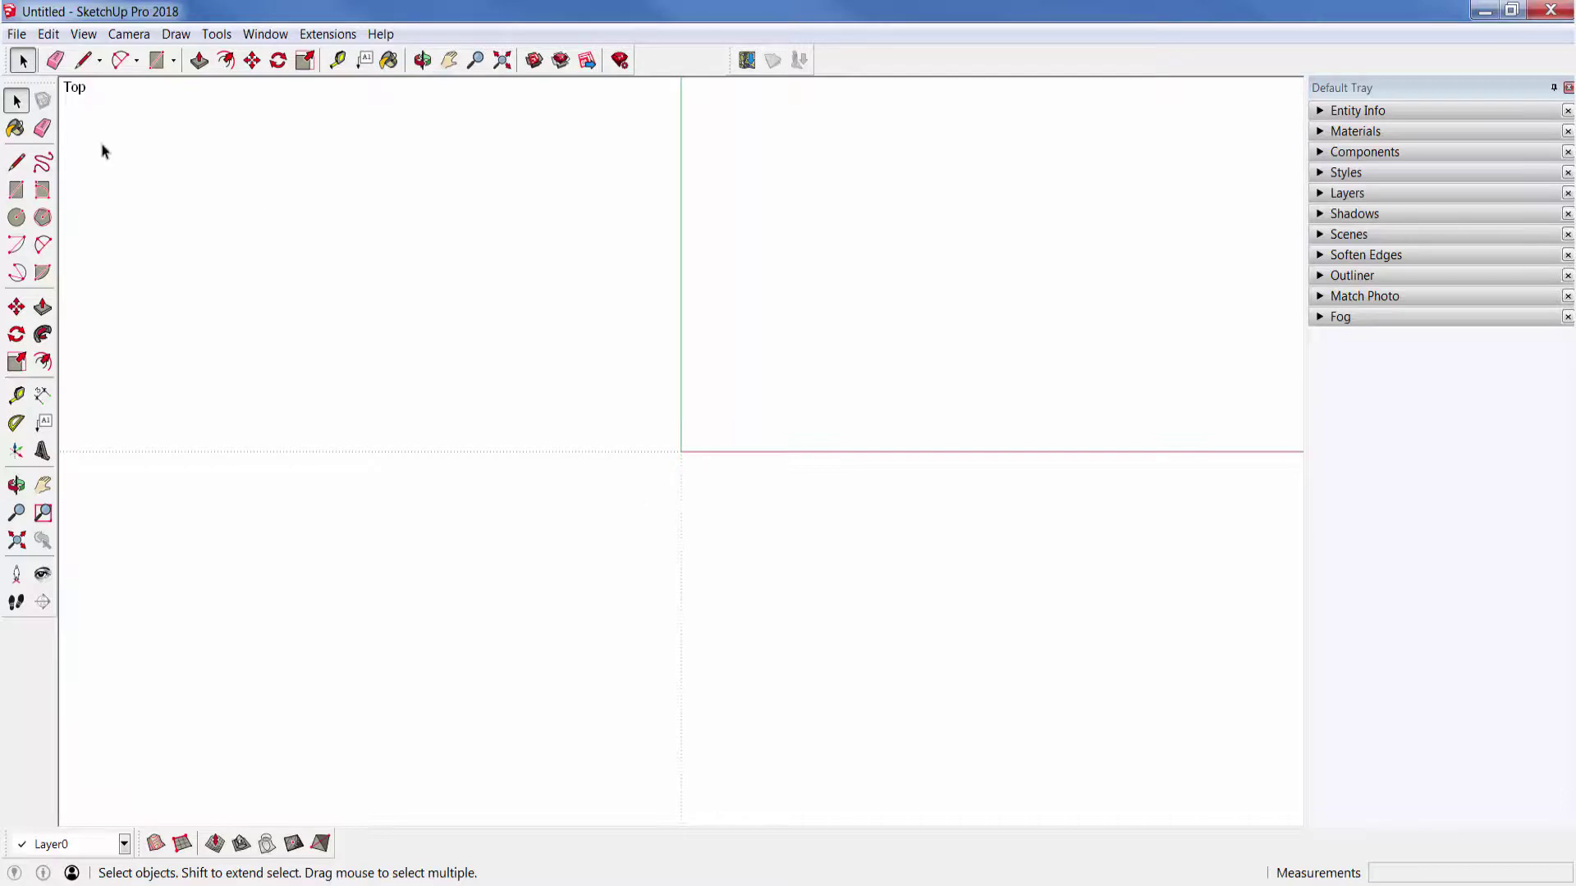
{"action": "left_click", "coordinate": [16, 190]}
{"action": "left_click", "coordinate": [681, 452]}
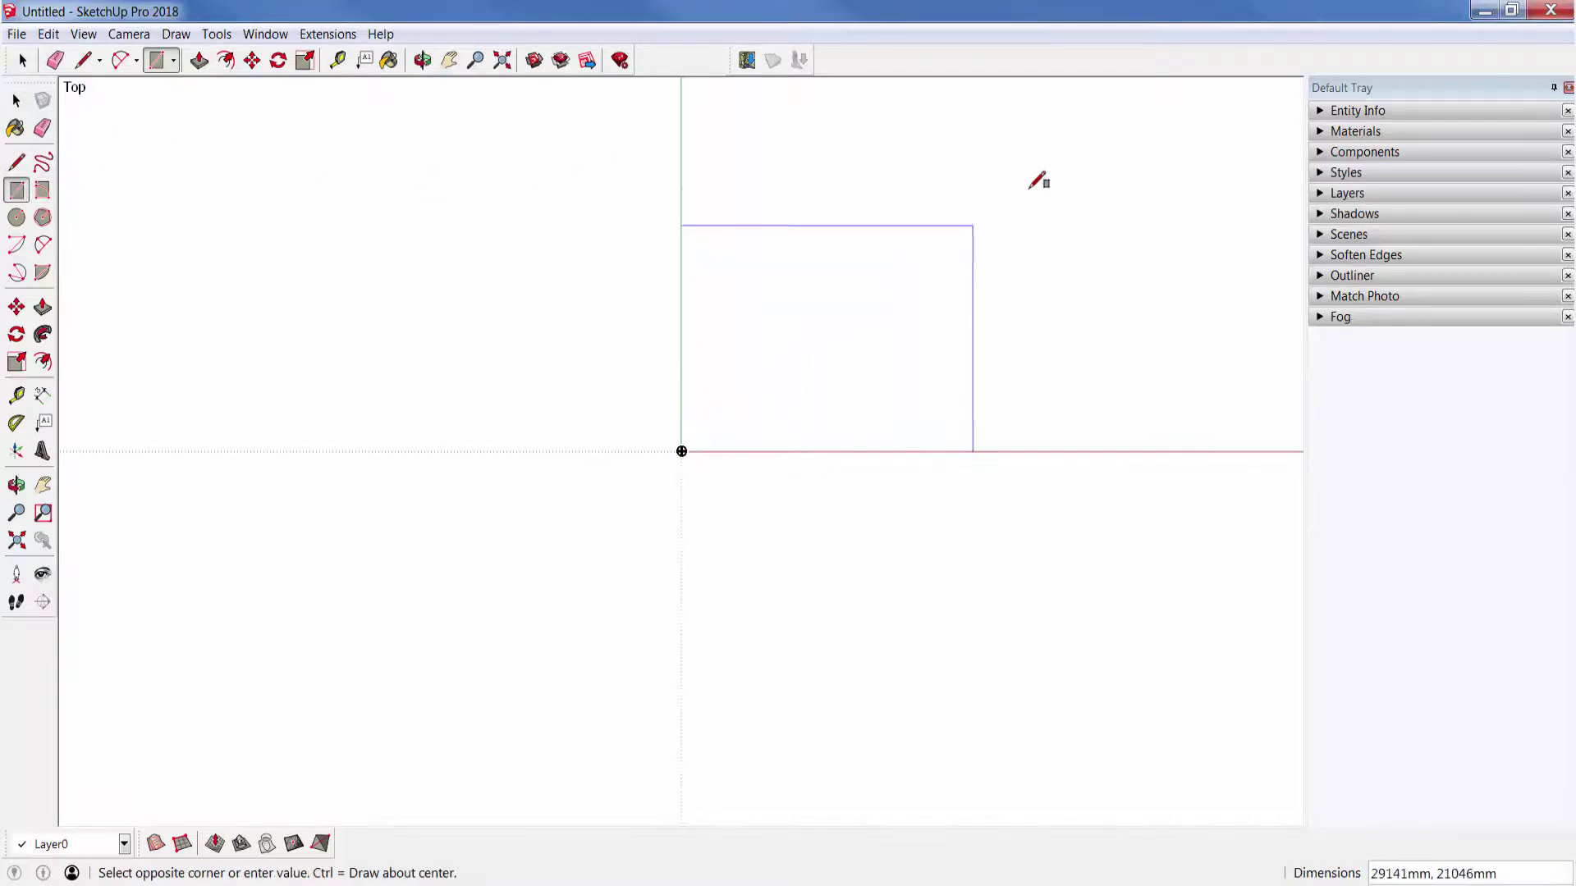
{"action": "left_click", "coordinate": [1027, 185]}
{"action": "mouse_move", "coordinate": [685, 652]}
{"action": "middle_mouse_down"}
{"action": "mouse_move", "coordinate": [933, 256]}
{"action": "mouse_move", "coordinate": [796, 281]}
{"action": "mouse_move", "coordinate": [1034, 401]}
{"action": "mouse_move", "coordinate": [731, 377]}
{"action": "mouse_move", "coordinate": [728, 327]}
{"action": "middle_mouse_up"}
{"action": "scroll", "coordinate": [819, 371], "scroll_direction": "up", "scroll_amount": 2}
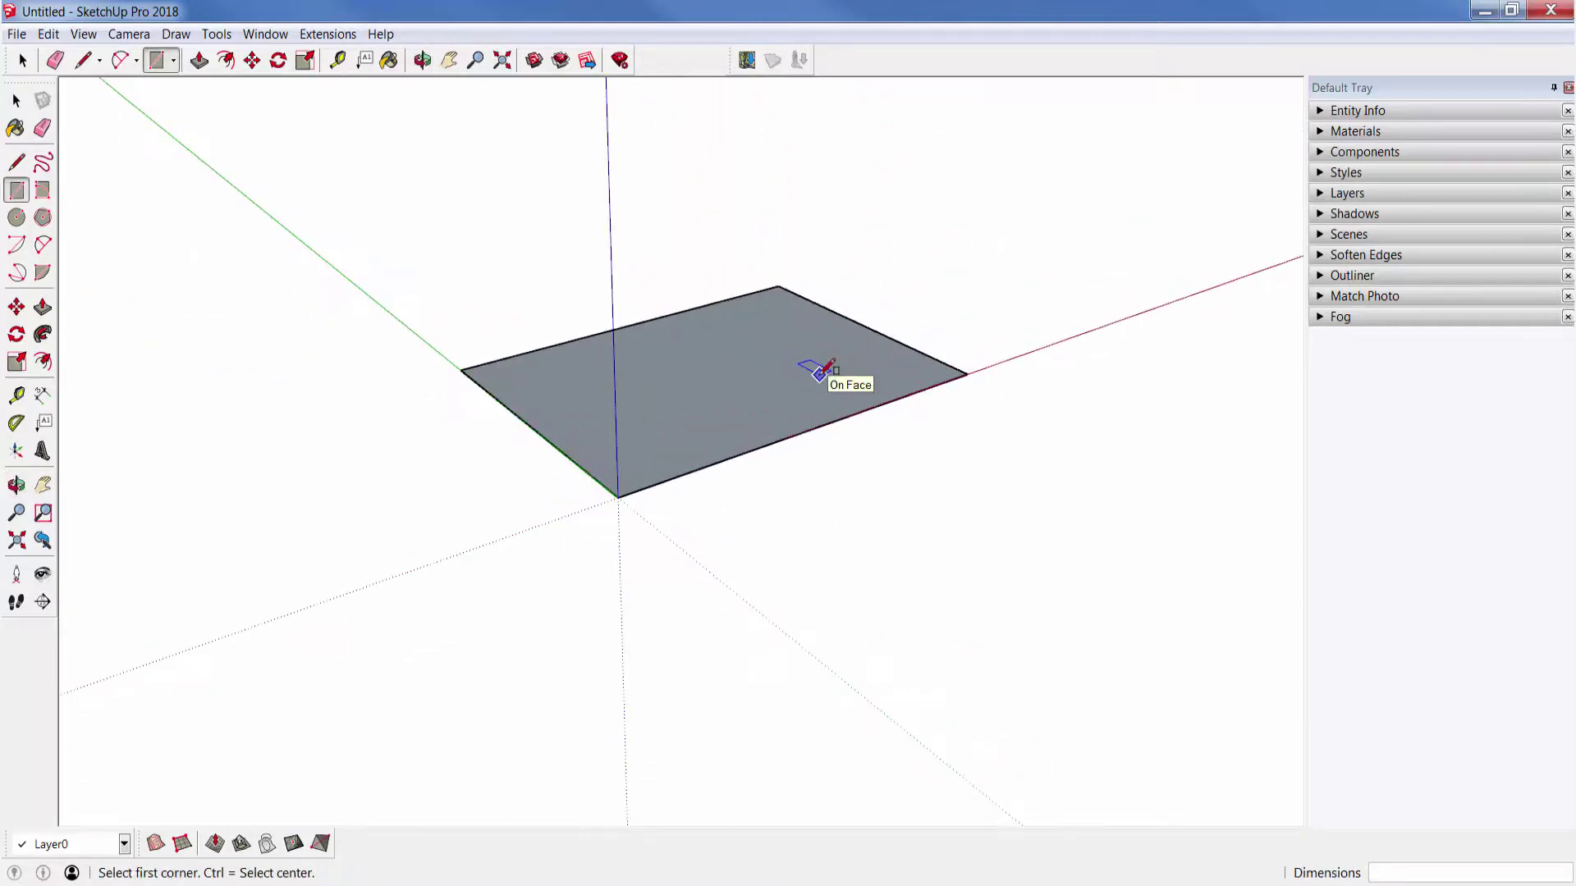
{"action": "middle_click_drag", "start_coordinate": [819, 371], "coordinate": [435, 205]}
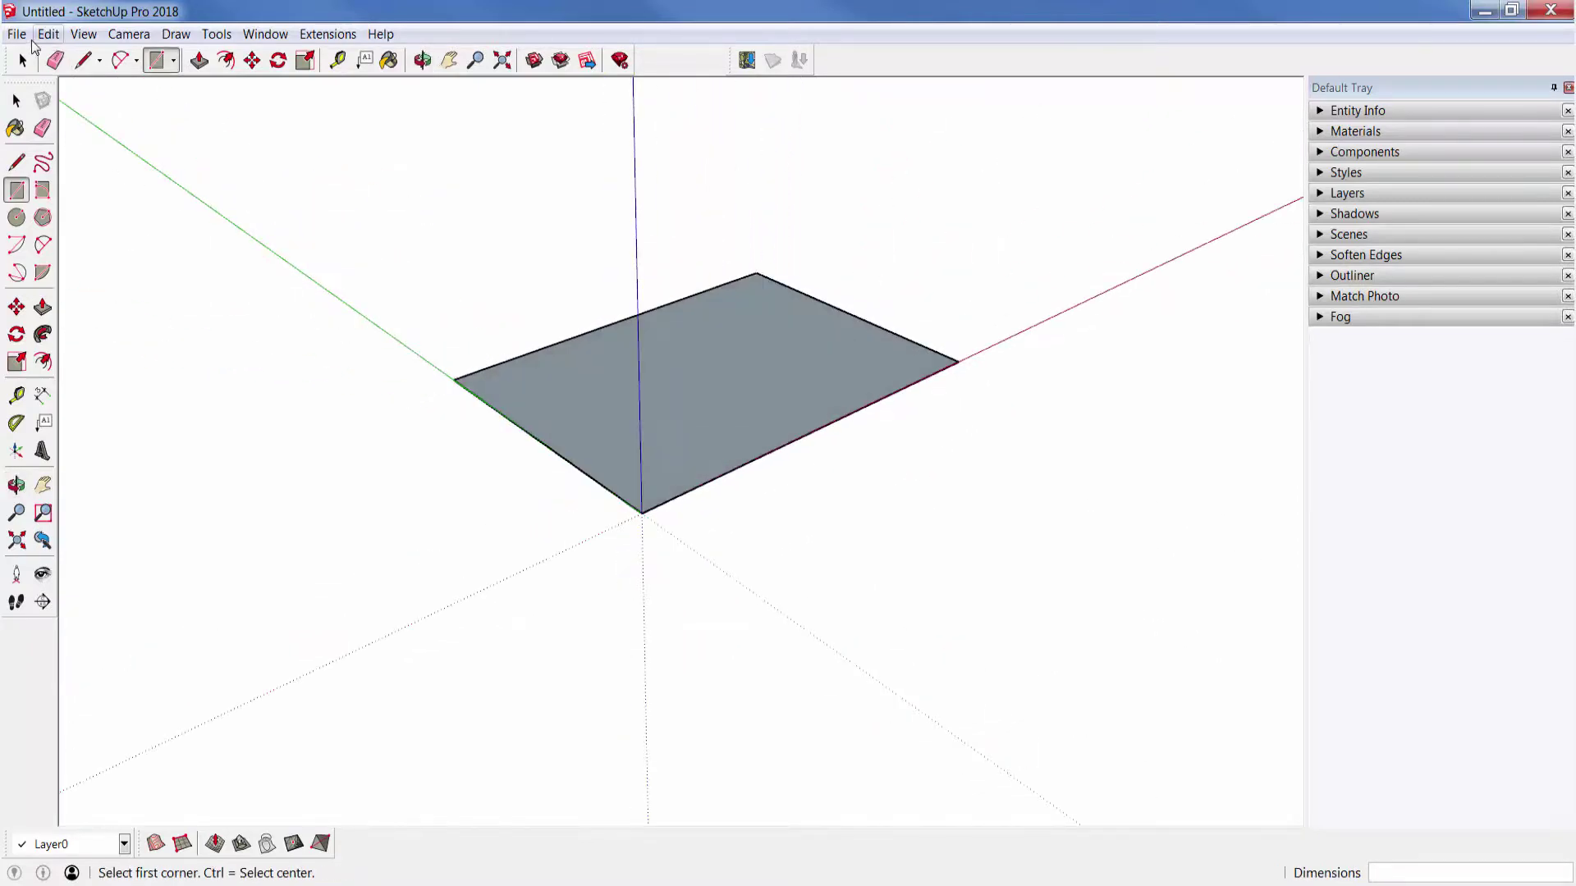
{"action": "left_click", "coordinate": [16, 35]}
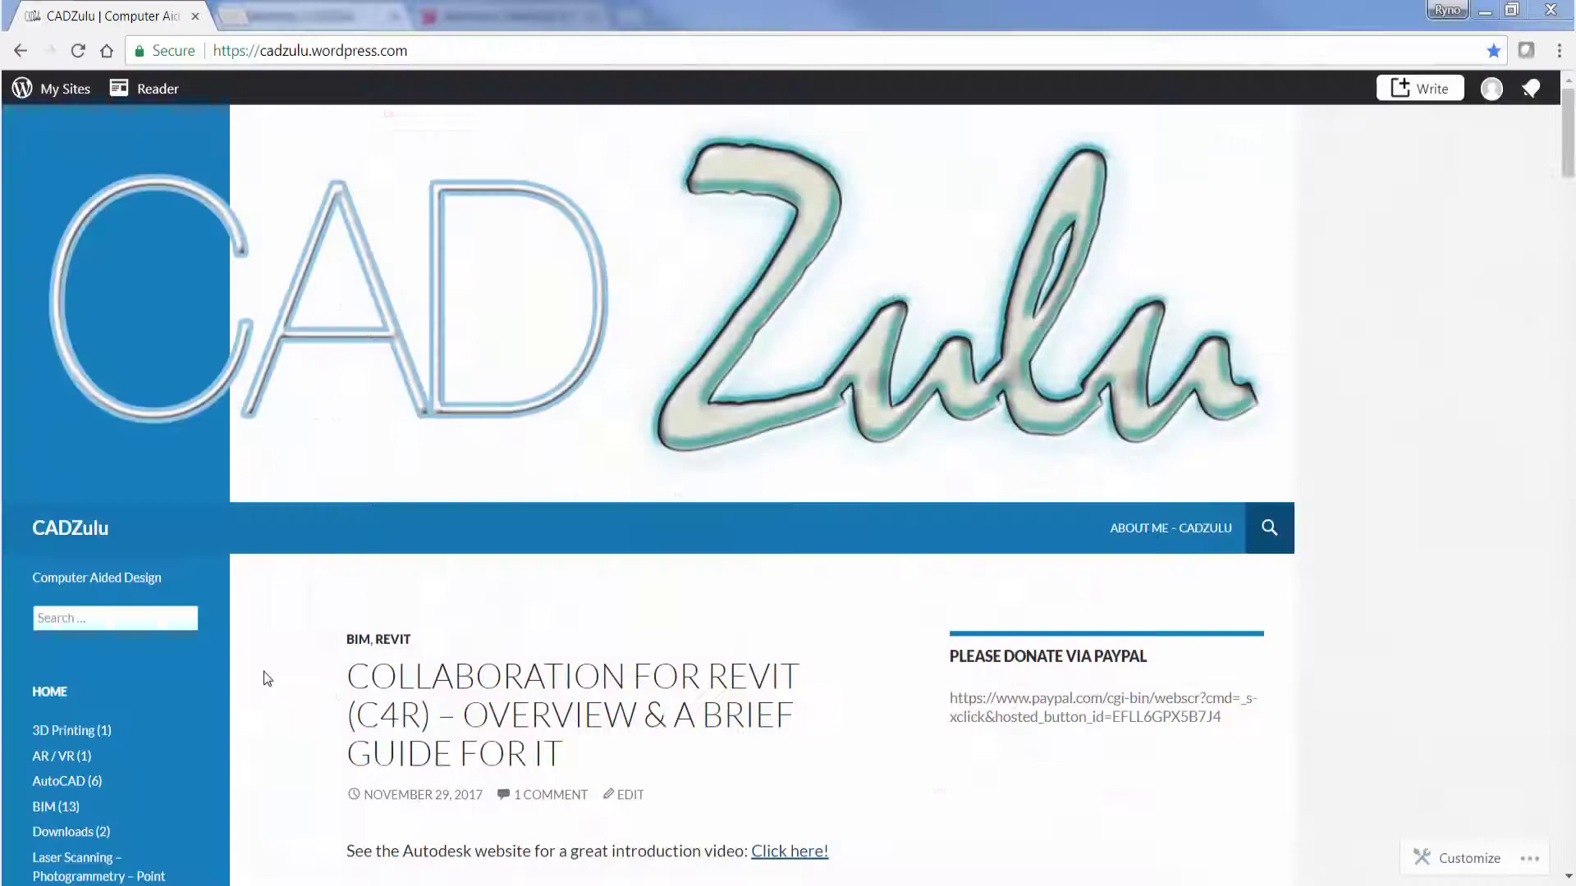
Step: Switch to the browser, look through the CADZulu blog's SketchUp posts and examine the SketchUp Free and Pro feature comparison in the Help Center
{"action": "scroll", "coordinate": [254, 668], "scroll_direction": "down", "scroll_amount": 3}
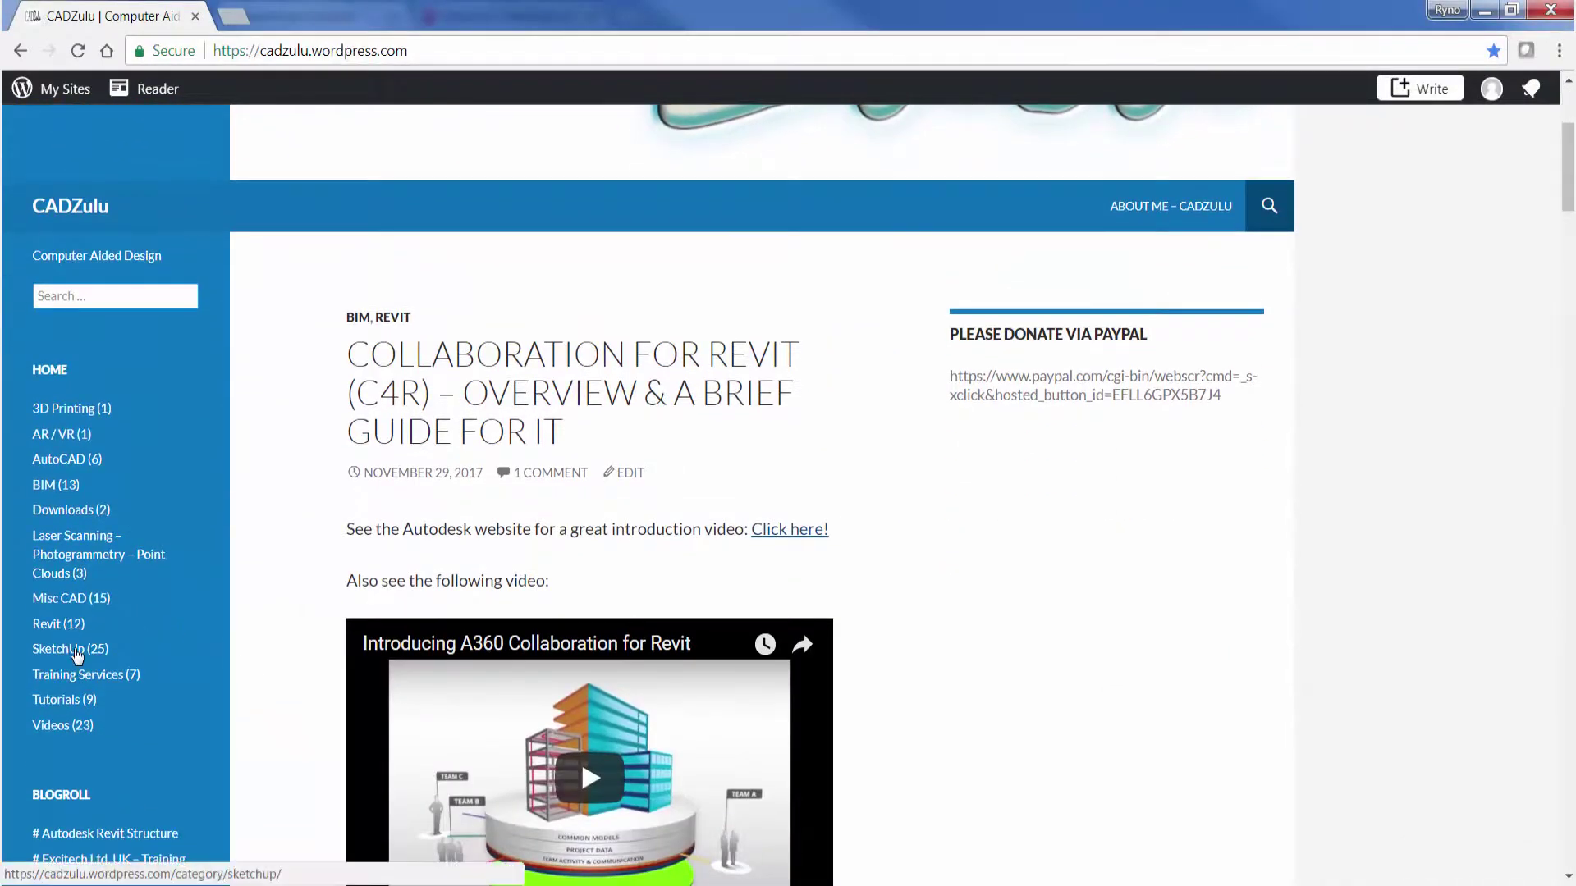
{"action": "scroll", "coordinate": [630, 608], "scroll_direction": "down", "scroll_amount": 20}
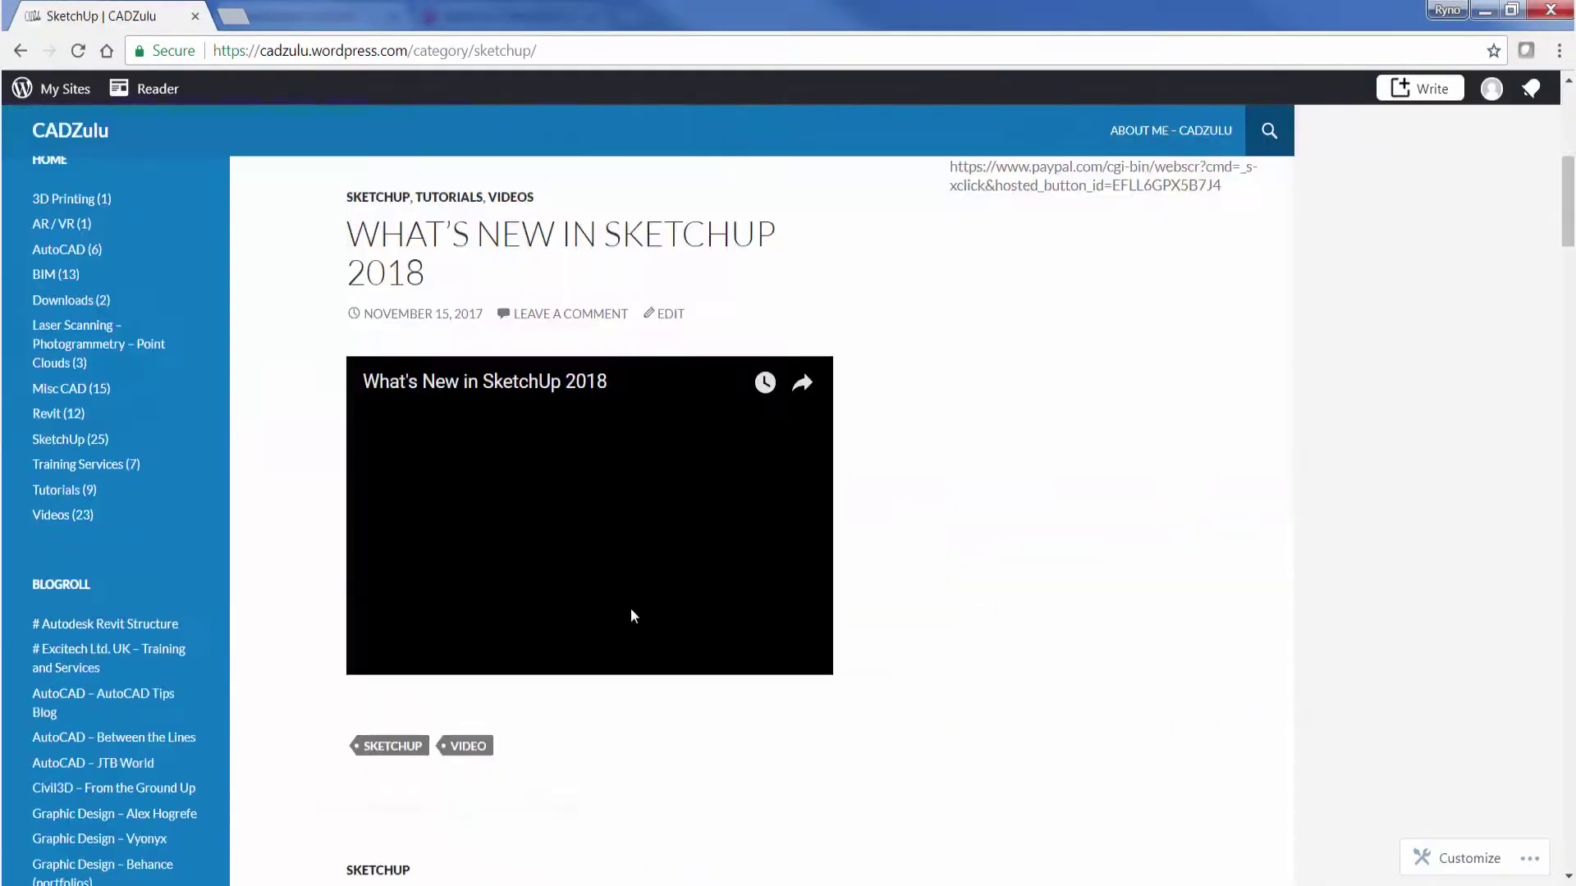
{"action": "scroll", "coordinate": [627, 612], "scroll_direction": "down", "scroll_amount": 15}
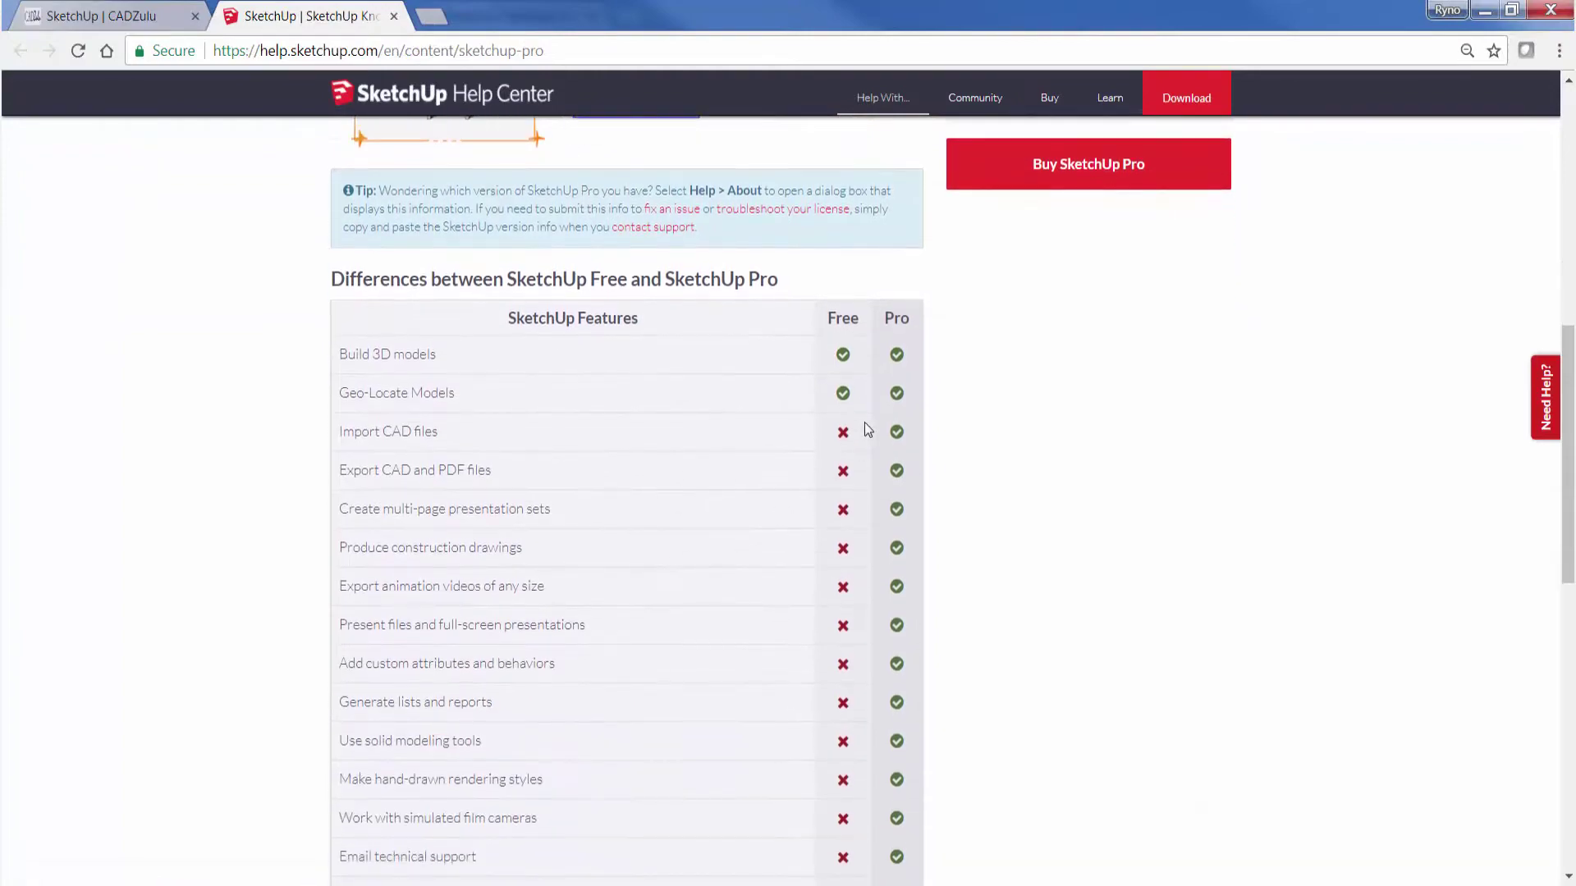
{"action": "scroll", "coordinate": [864, 422], "scroll_direction": "down", "scroll_amount": 3}
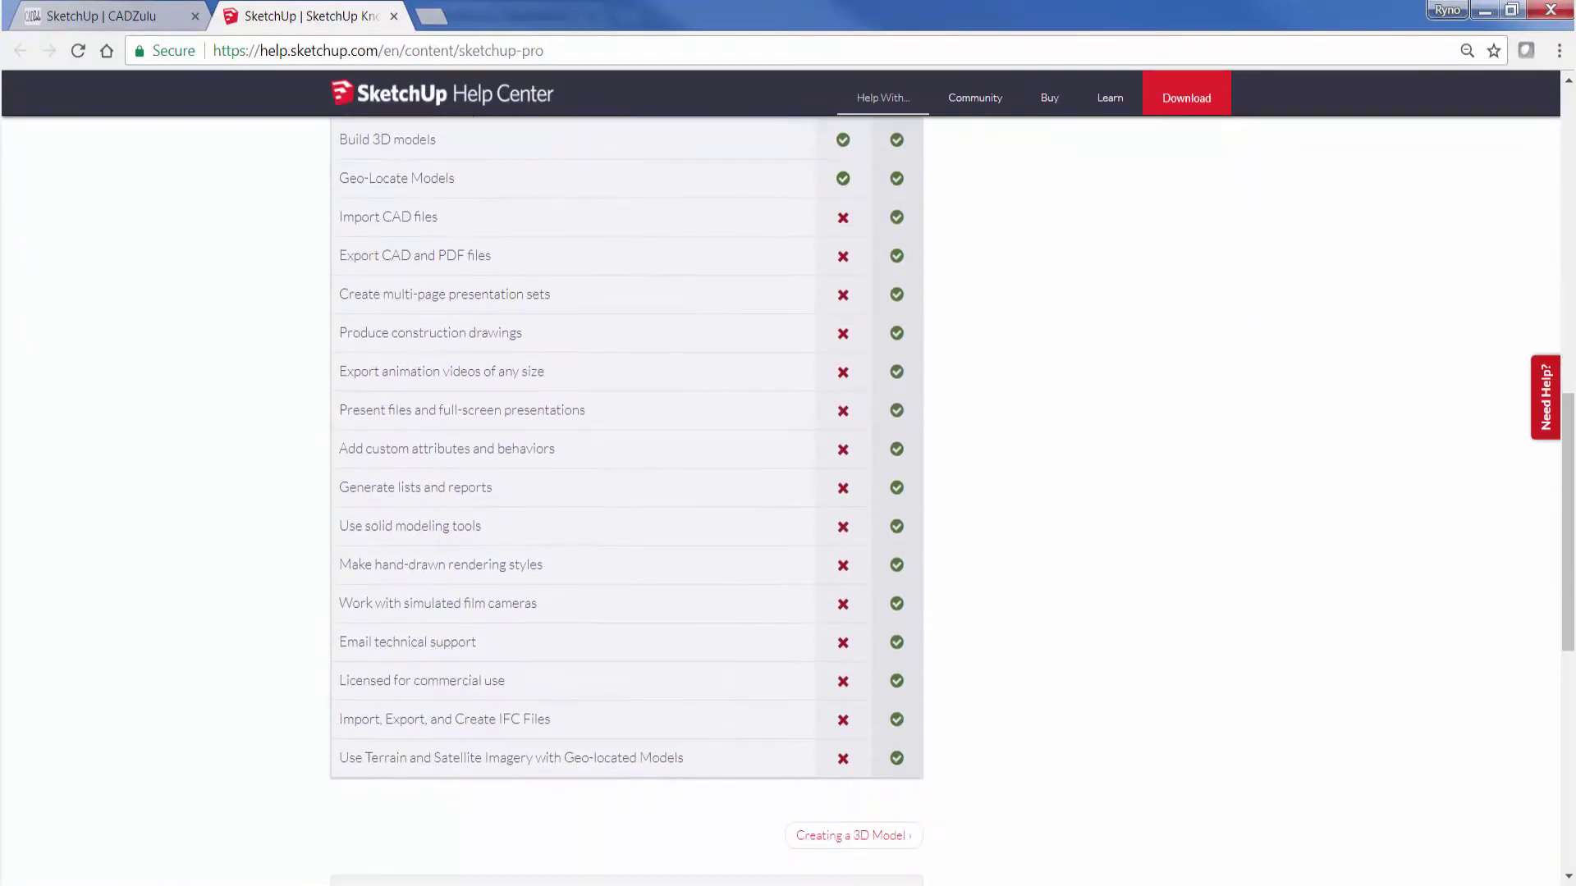